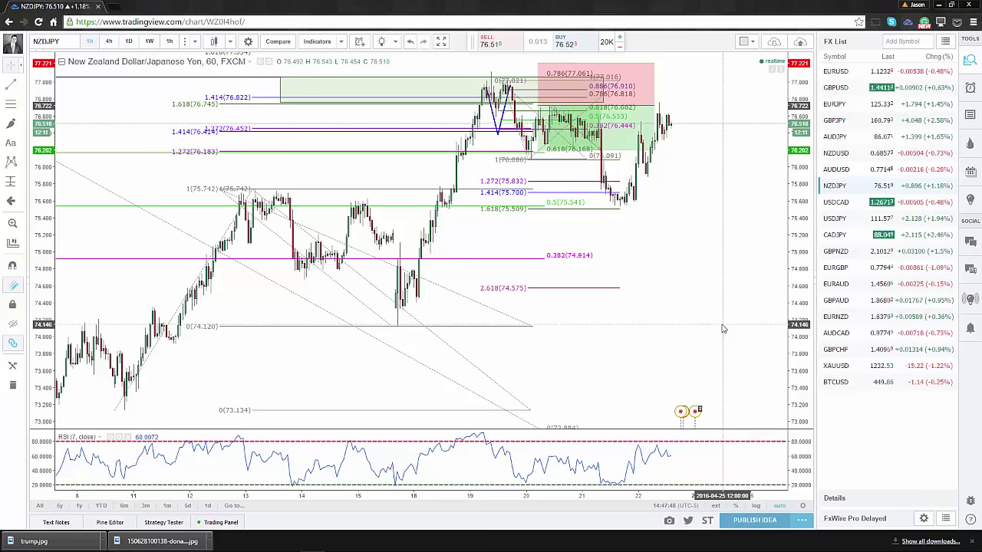
- Examine the double top around April 19 and the retracement that follows it on the NZDJPY hourly chart
mouse_move(966, 541)
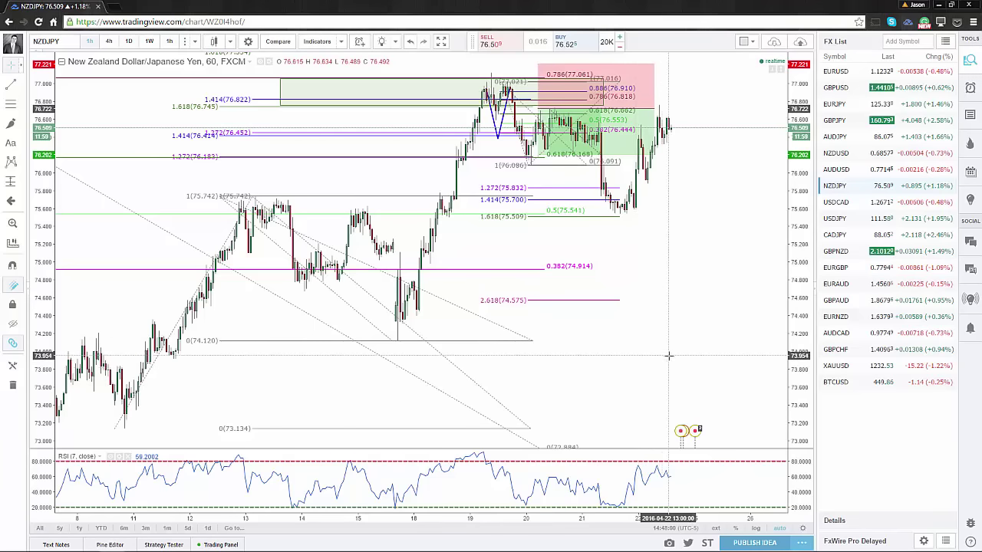
left_click_drag(661, 367, 677, 368)
left_click_drag(801, 329, 745, 385)
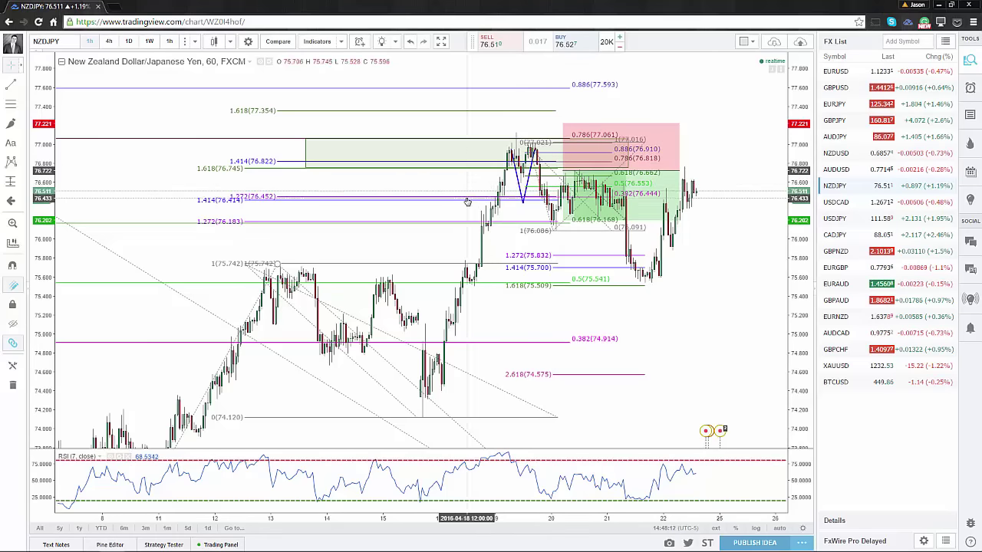
scroll(466, 202, "up", 3)
left_click_drag(406, 312, 533, 333)
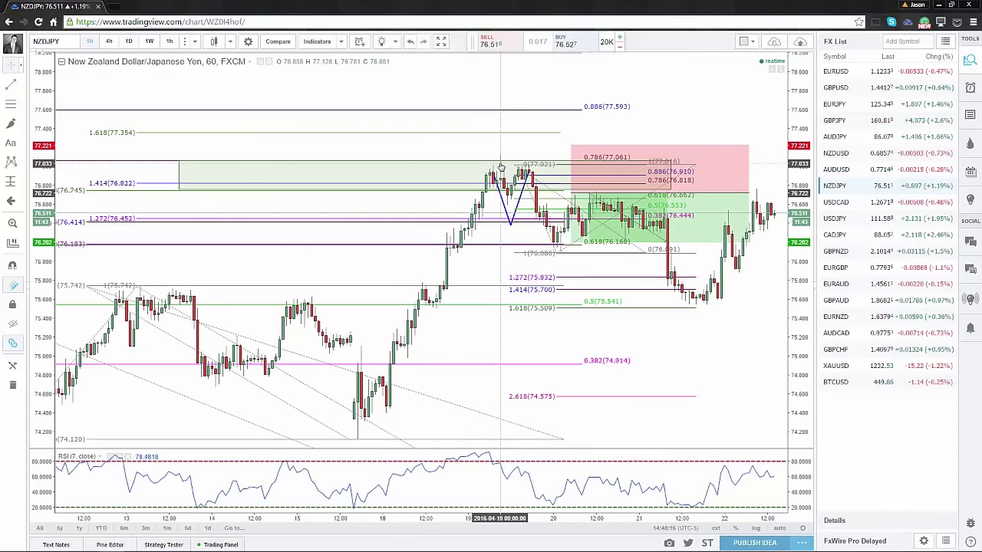
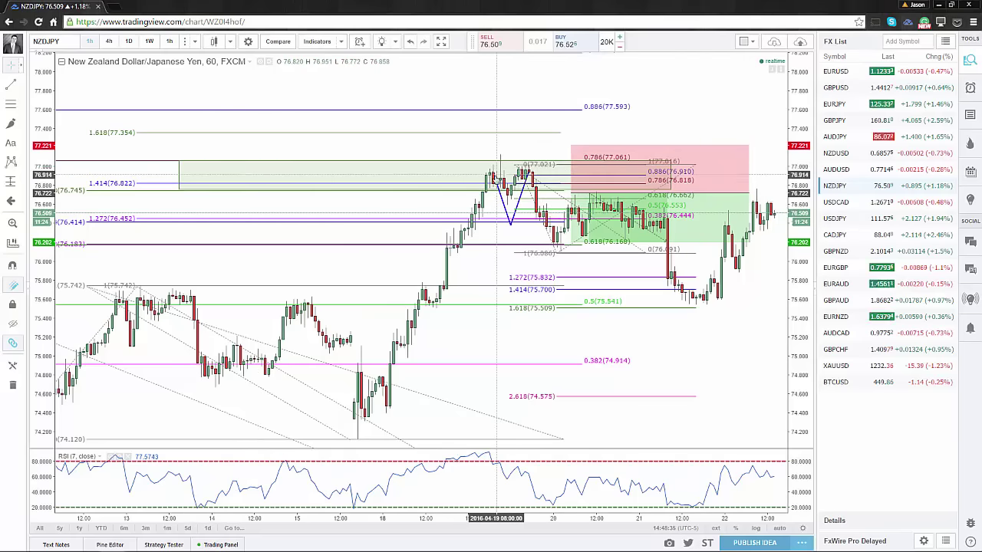
left_click_drag(500, 175, 431, 296)
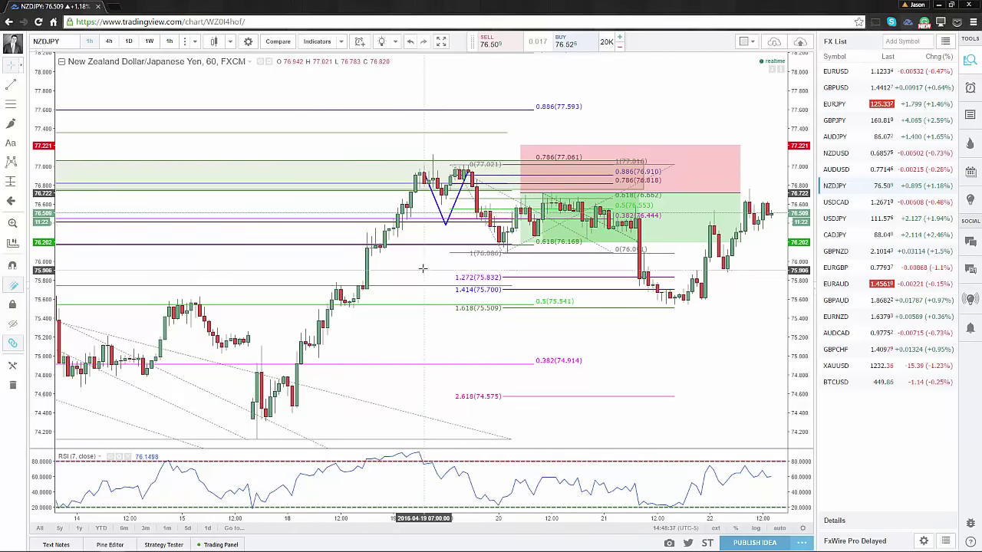
left_click_drag(812, 369, 806, 337)
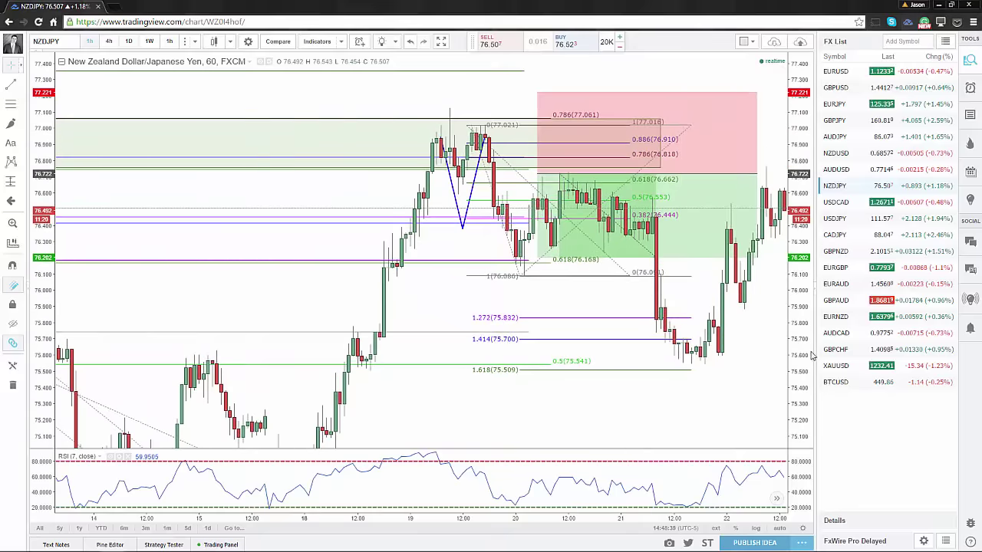
left_click_drag(529, 327, 432, 309)
scroll(432, 309, "up", 2)
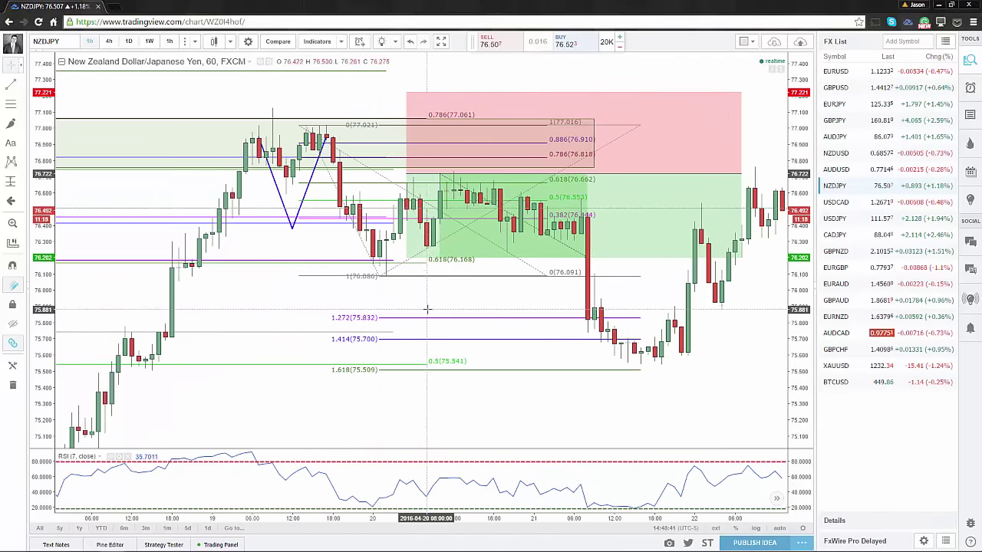
left_click_drag(274, 296, 399, 332)
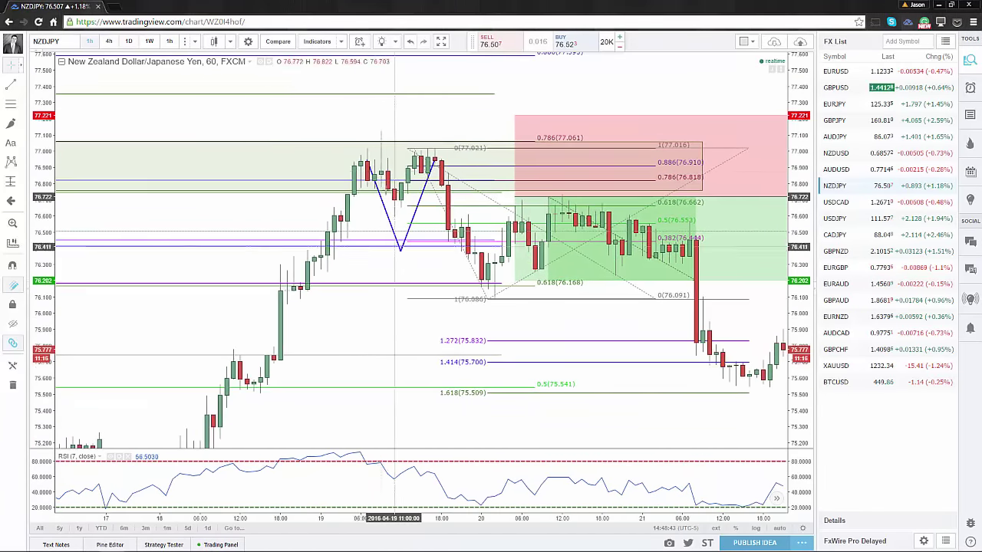
left_click_drag(346, 127, 314, 116)
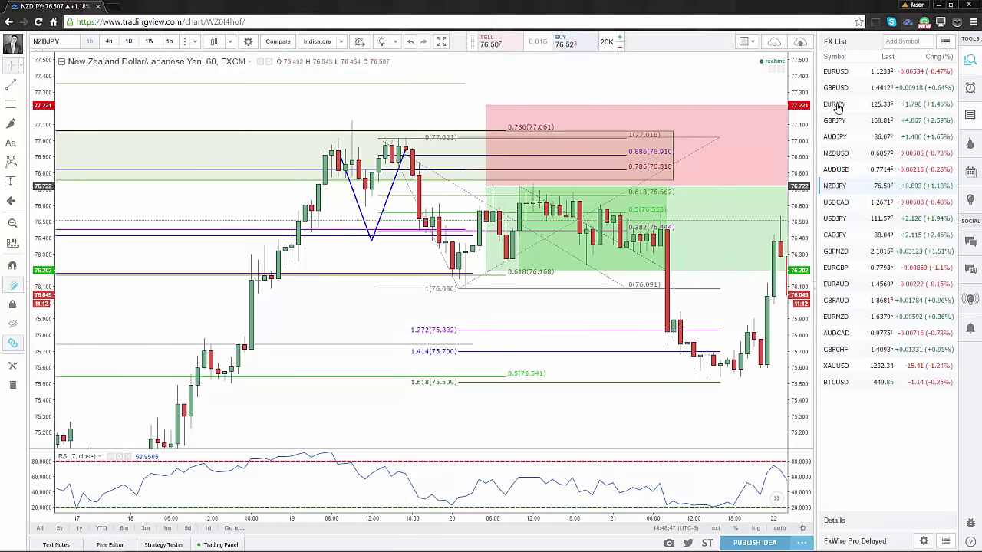
- Hide the watchlist to widen the NZDJPY chart and frame the rally leading into the double top
left_click(971, 61)
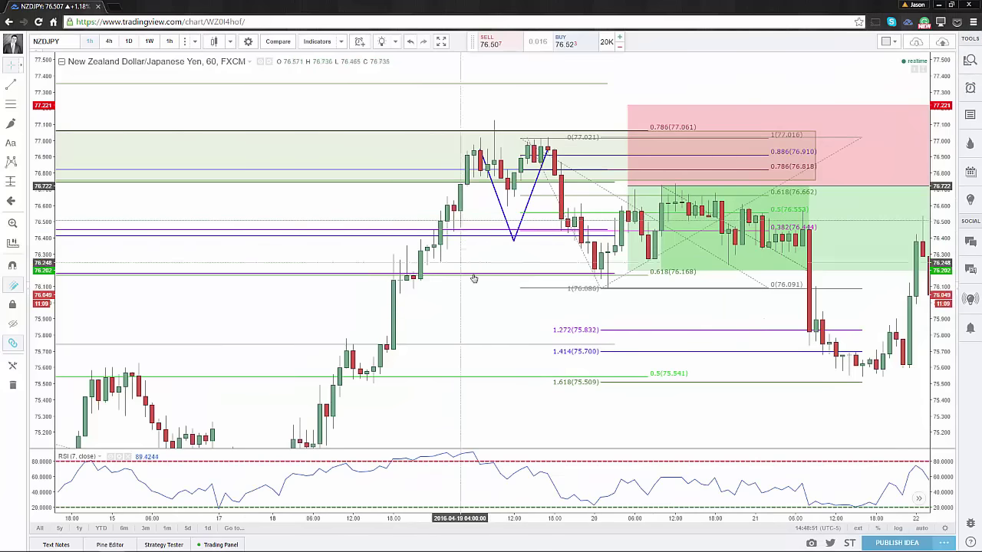
scroll(527, 518, "up", 1)
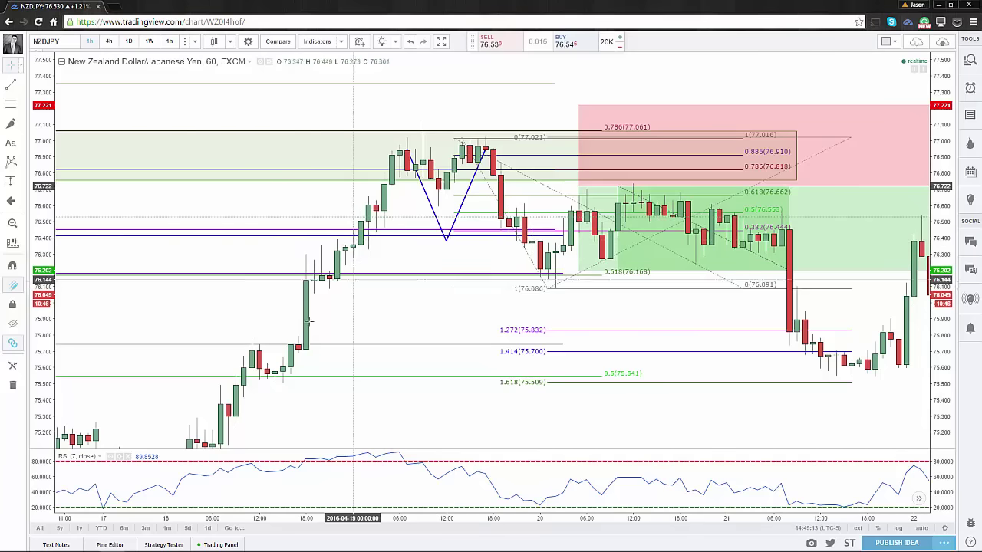
scroll(406, 357, "down", 3)
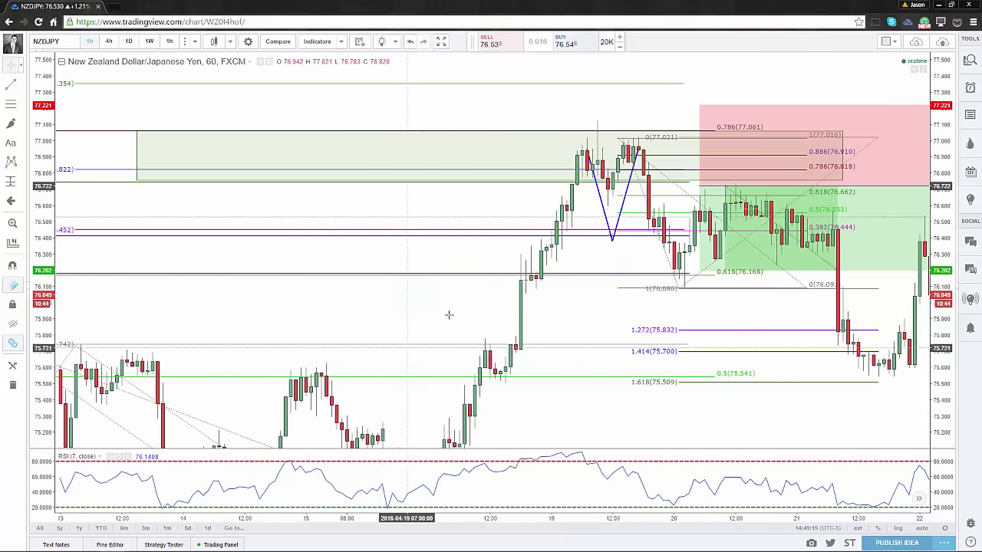
left_click_drag(605, 329, 555, 323)
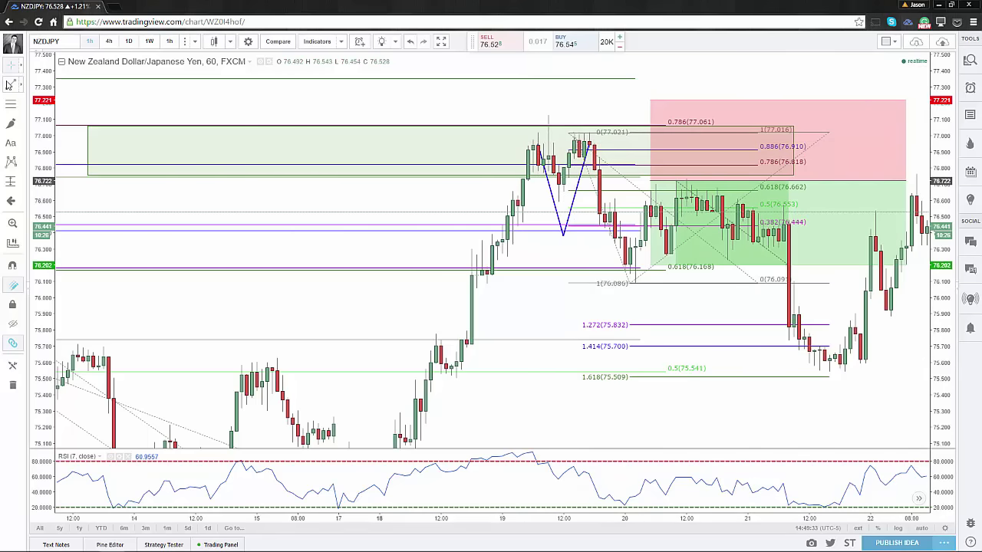
- Draw a descending trend line on the RSI from its April 19 peak to the lower peak at the second top
left_click(11, 84)
left_click(532, 452)
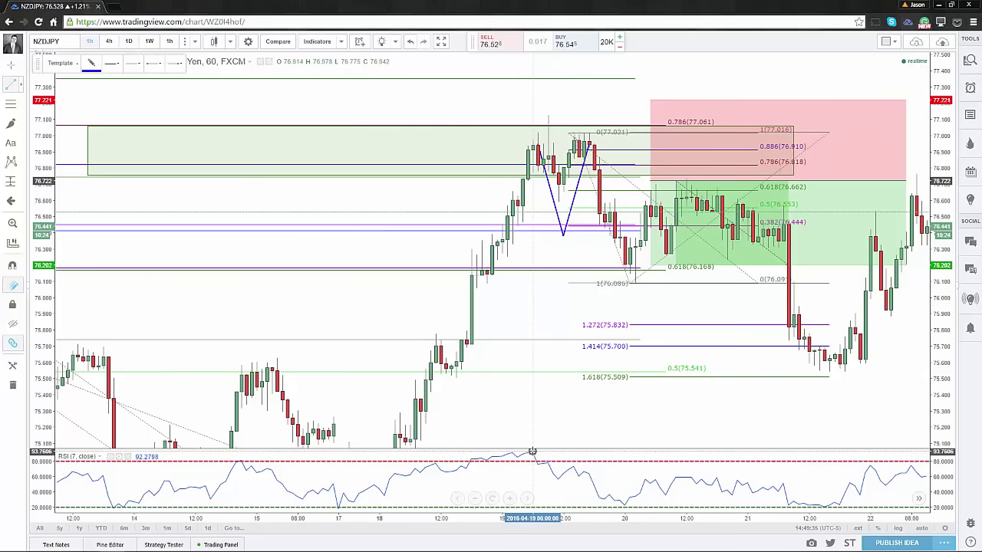
left_click(605, 471)
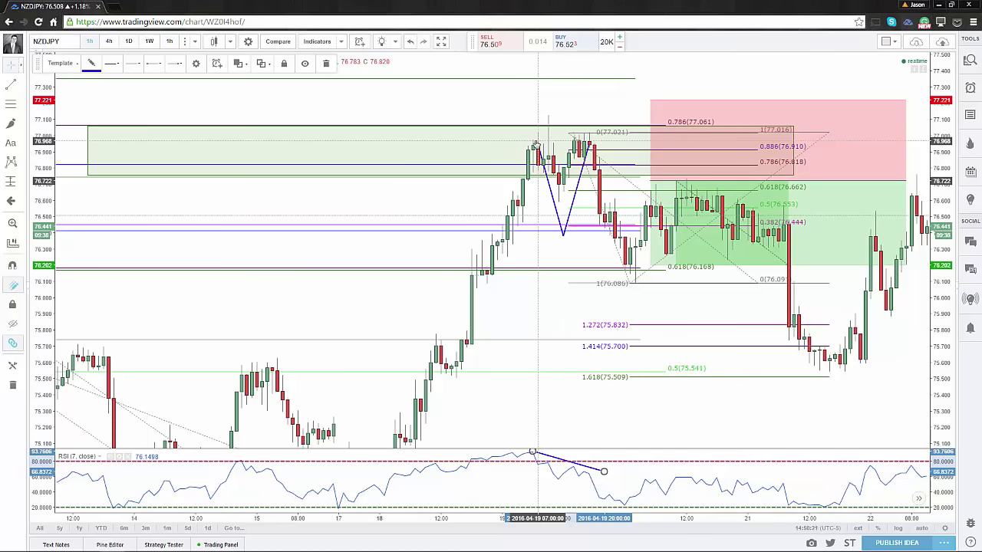
left_click(536, 144)
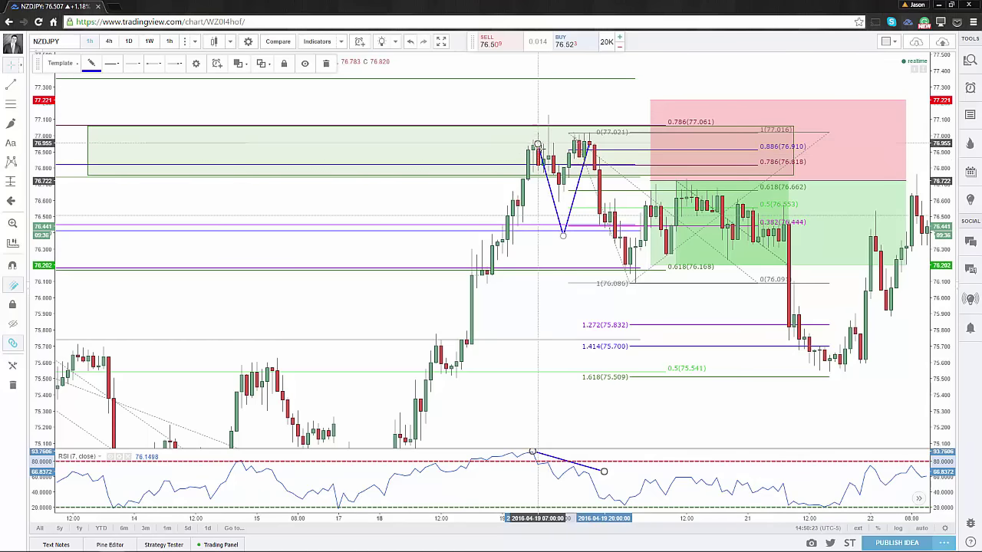
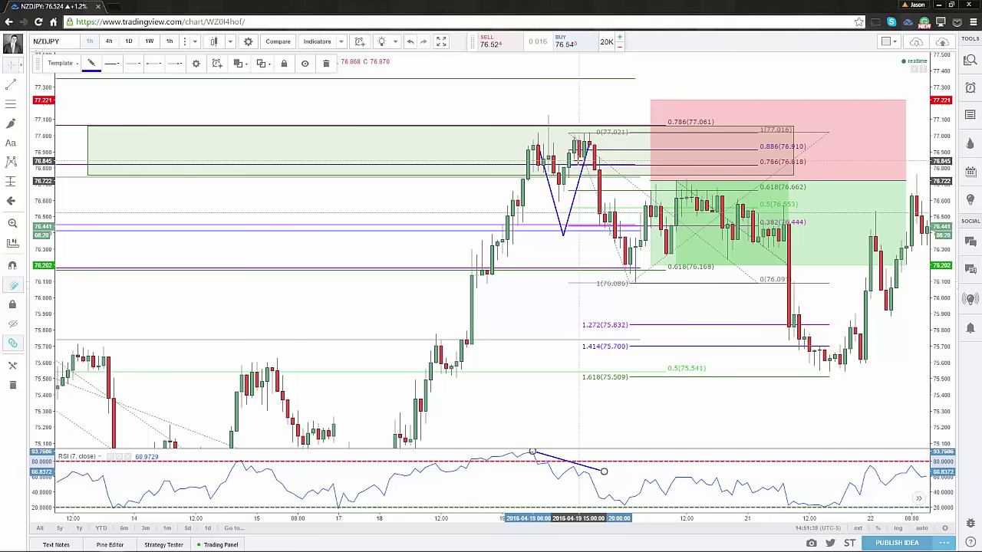
- Review the short position's stop and target and the Fibonacci levels following the NZDJPY double top
left_click_drag(561, 296, 526, 309)
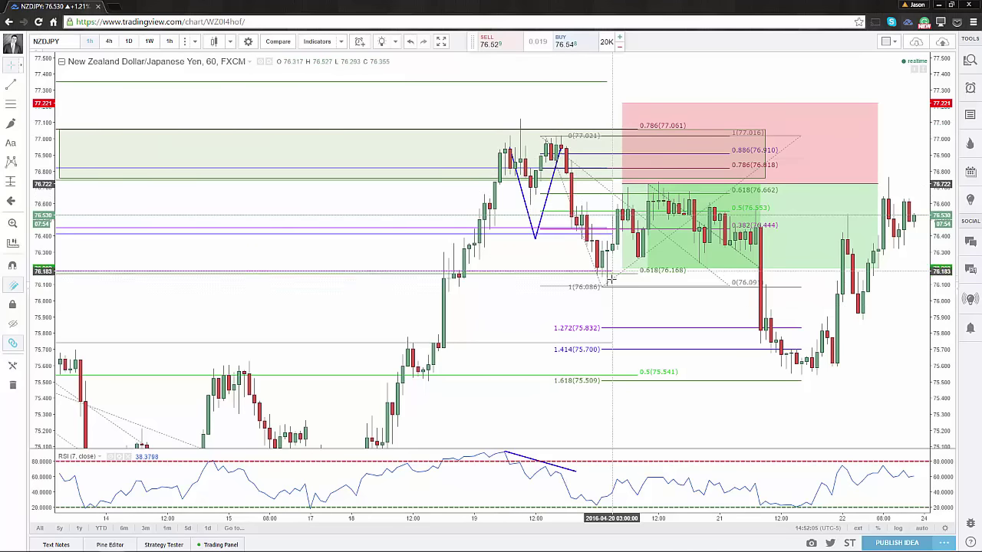
left_click(624, 100)
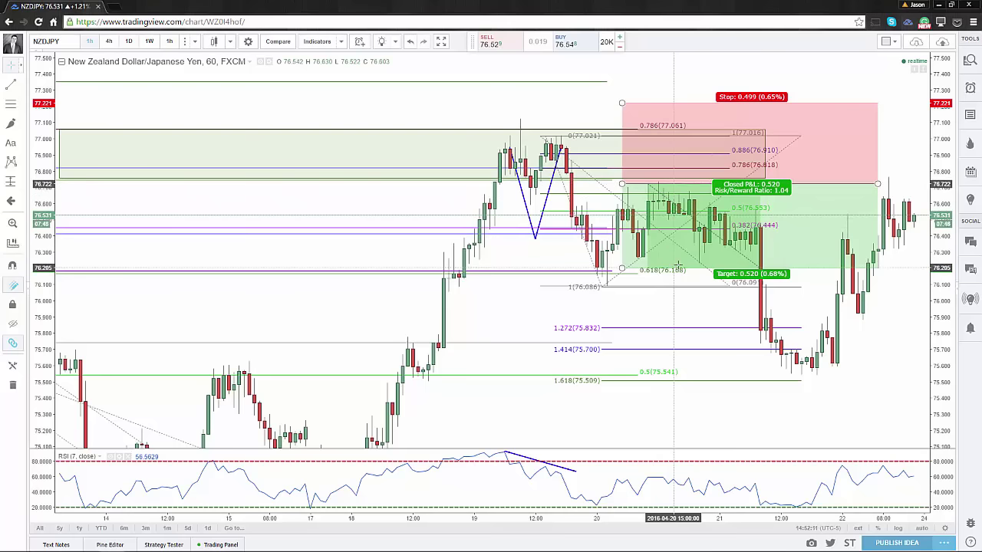
left_click(729, 286)
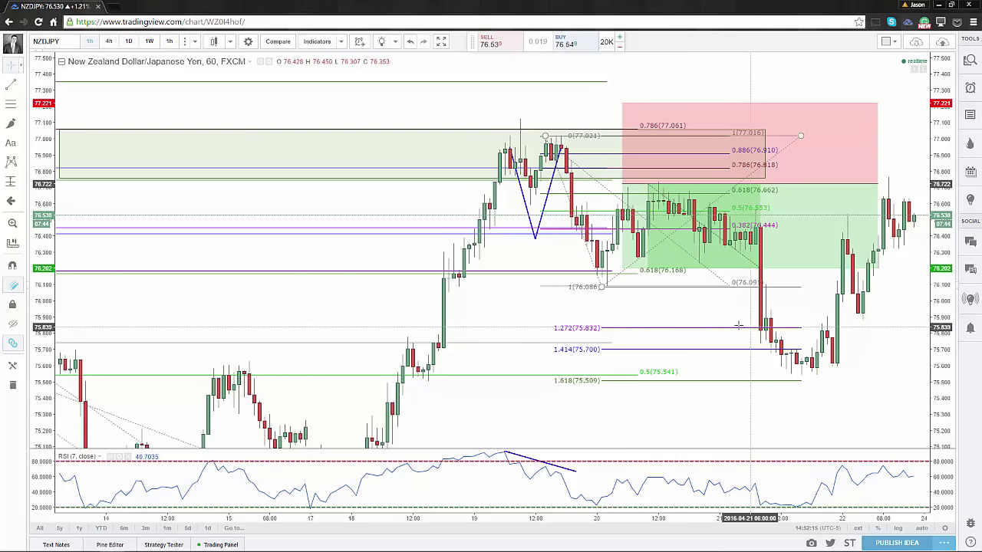
left_click(729, 249)
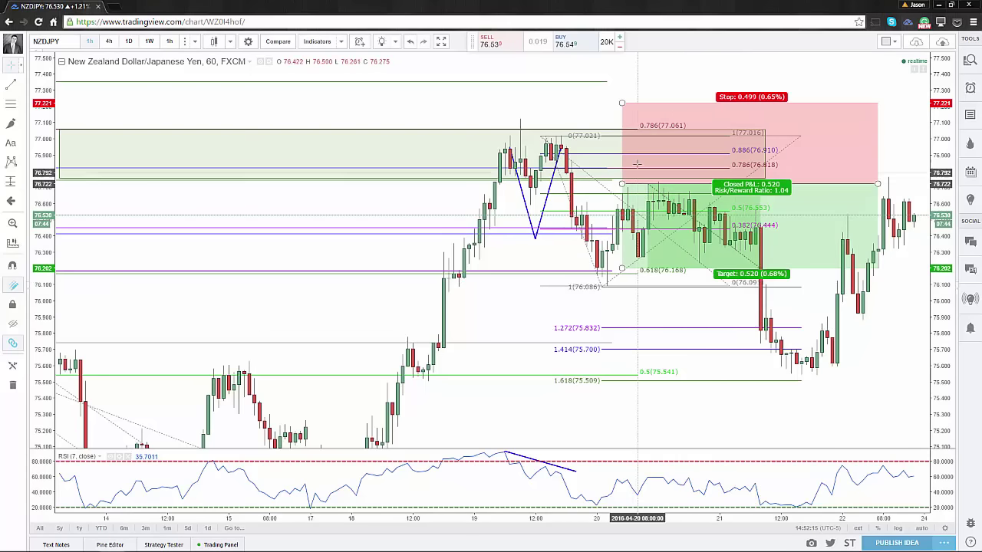
left_click(578, 198)
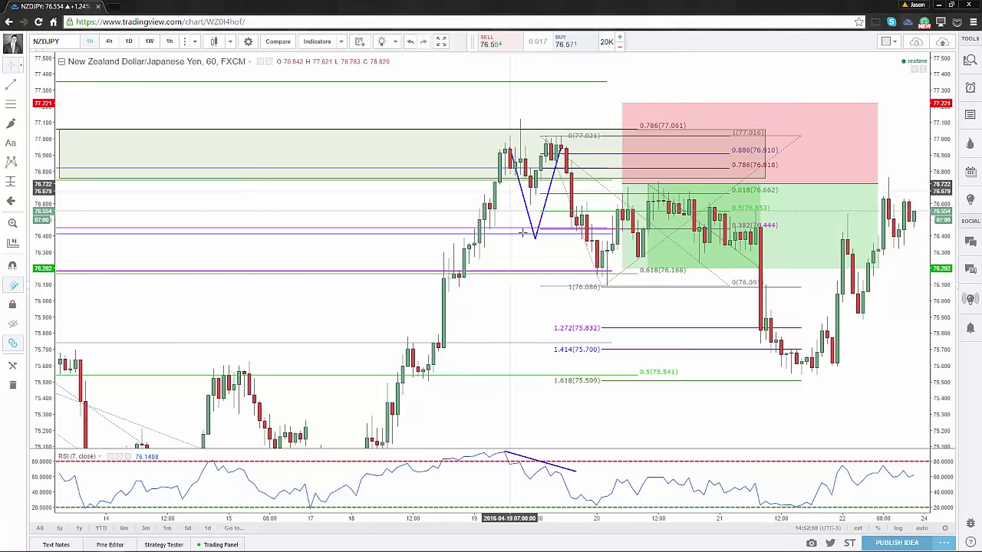
left_click(745, 66)
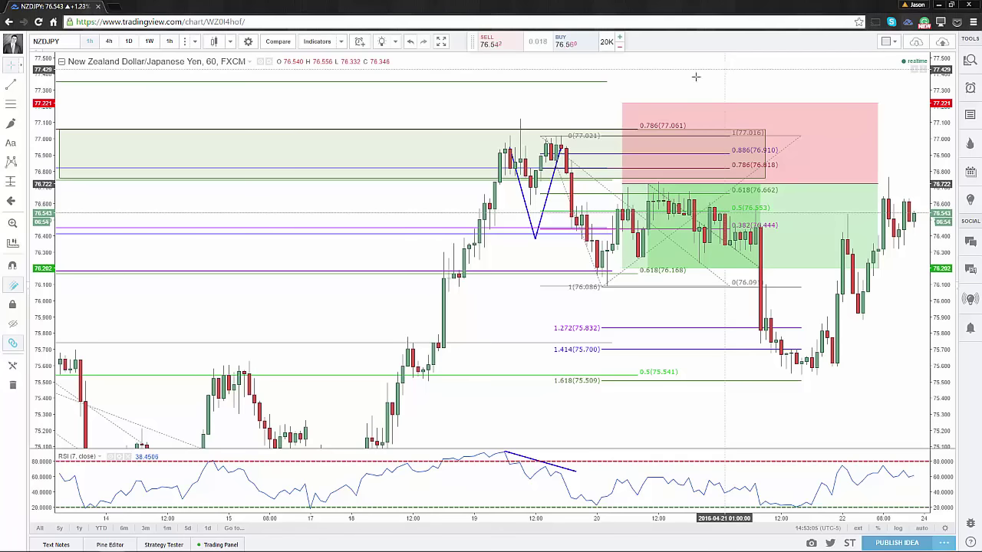
- Switch to eSignal and examine the recent swings and highs on the 60-minute Australian dollar chart
left_click(262, 543)
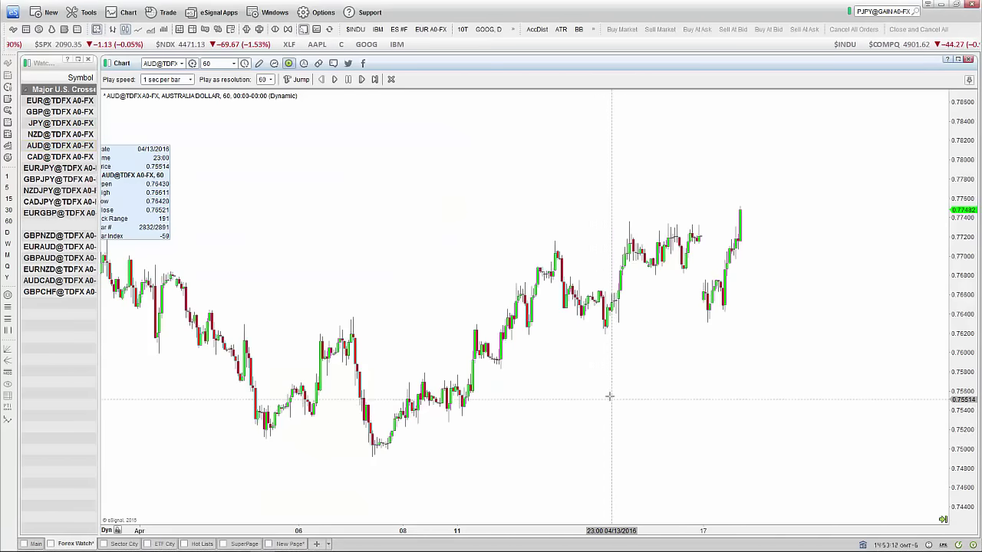
left_click_drag(610, 397, 683, 384)
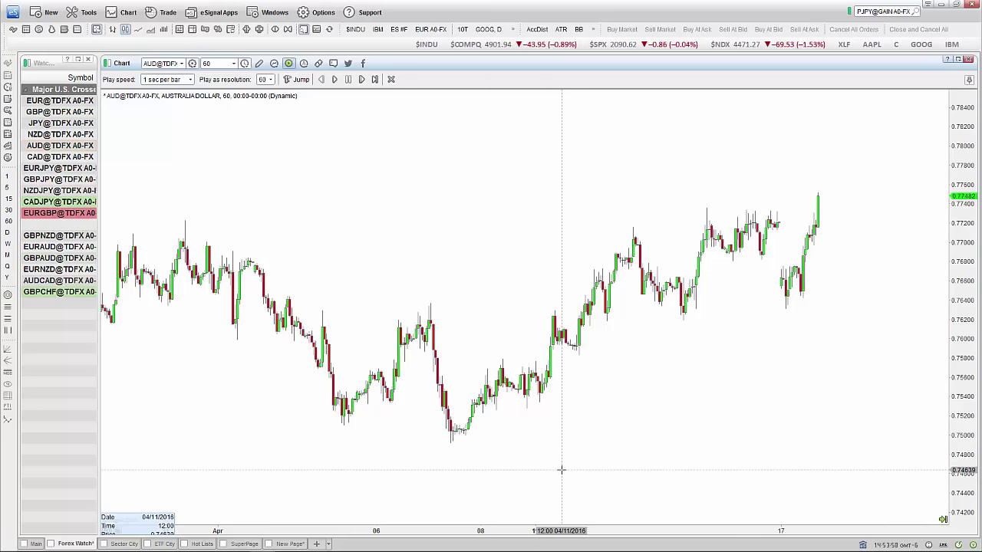
scroll(856, 528, "up", 3)
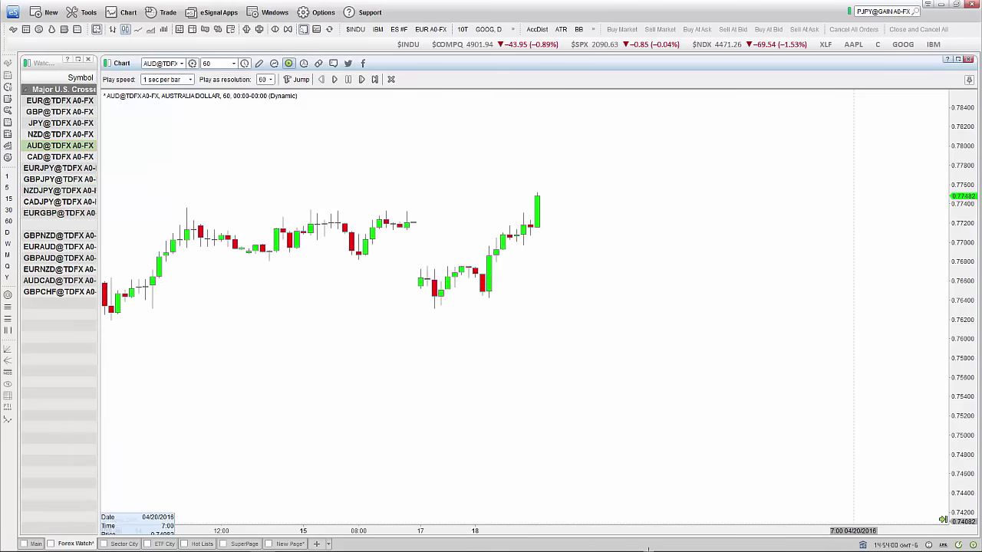
left_click_drag(959, 374, 781, 279)
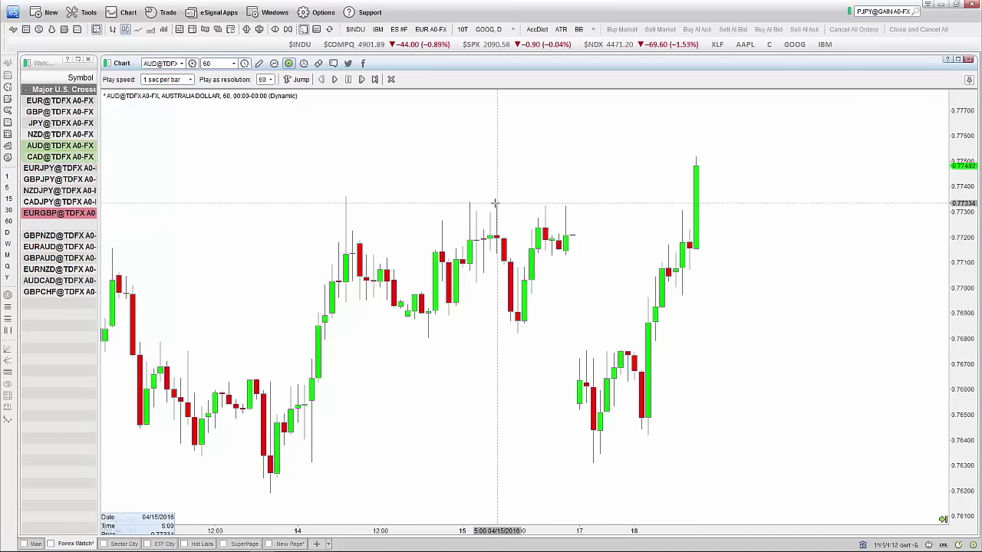
scroll(944, 307, "down", 1)
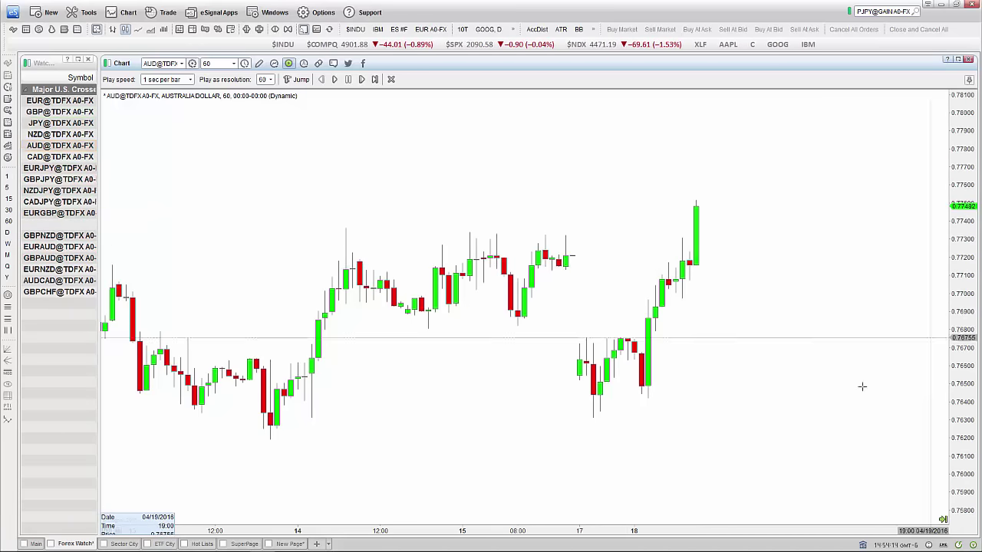
scroll(543, 518, "down", 2)
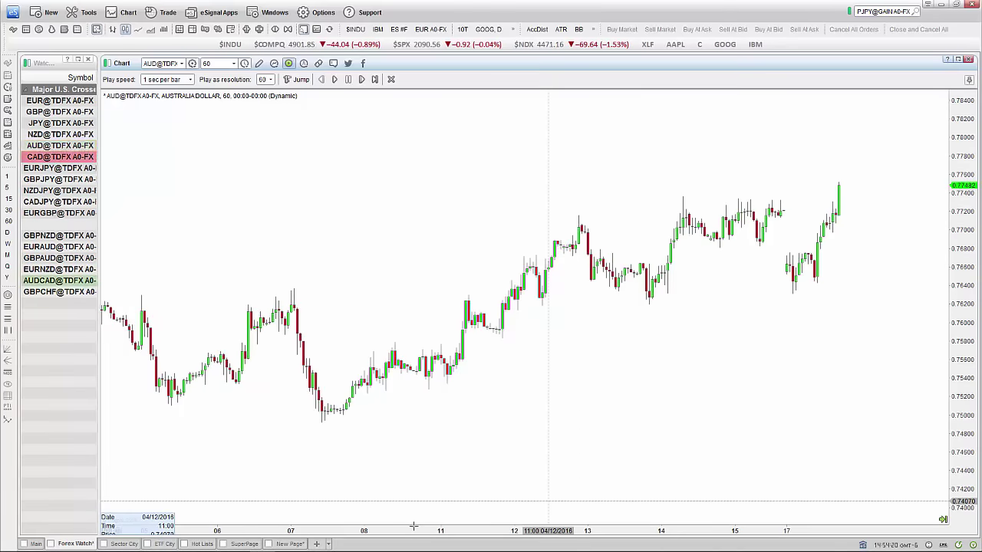
scroll(441, 528, "down", 3)
scroll(746, 502, "down", 4)
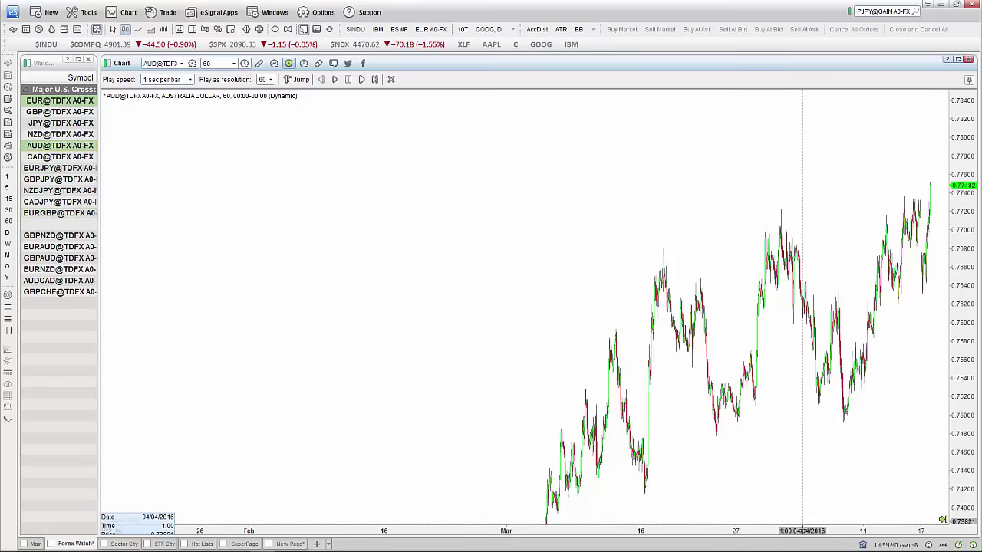
left_click_drag(803, 528, 430, 526)
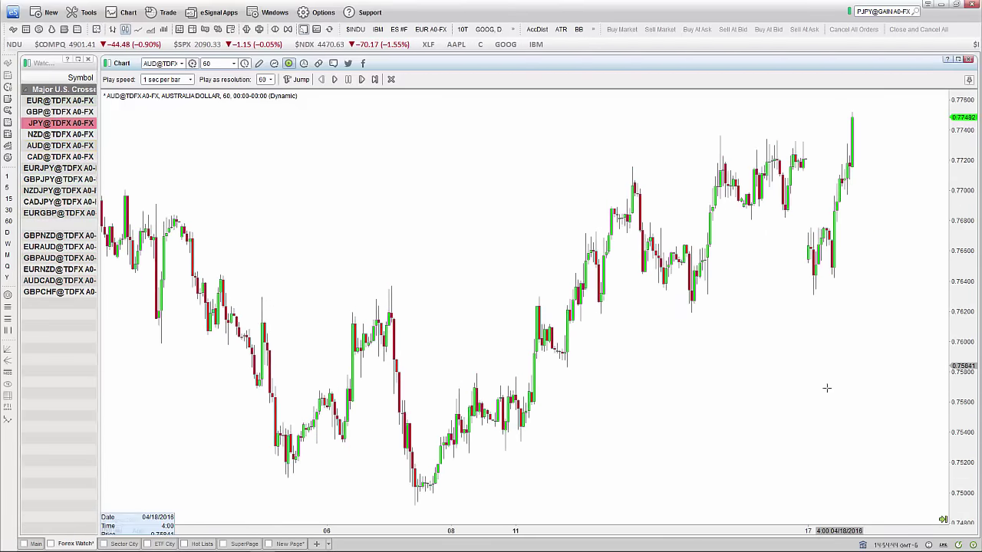
left_click_drag(826, 388, 738, 370)
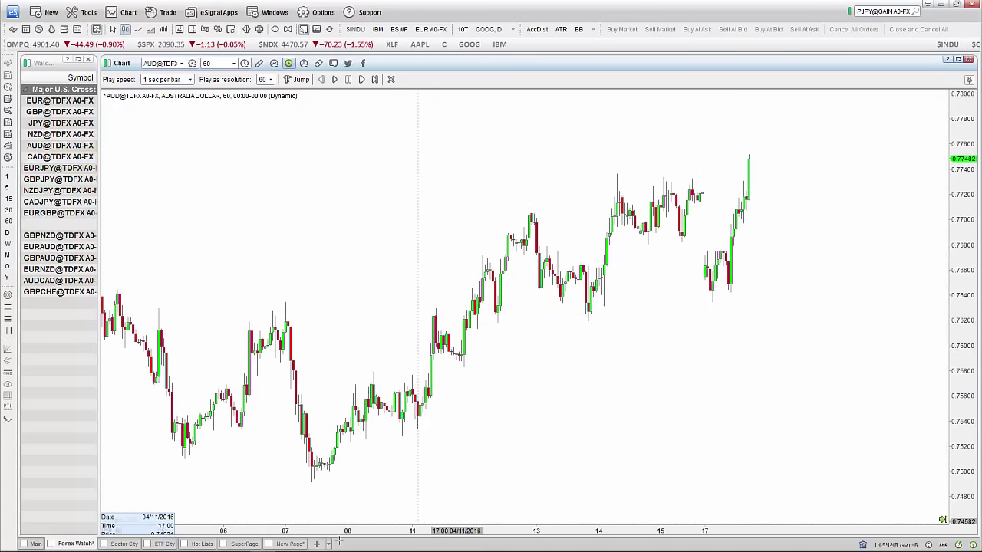
- Open the New Page layout with the daily AUD chart and draw a horizontal line at about 0.785 along the June 2015 high
left_click(287, 543)
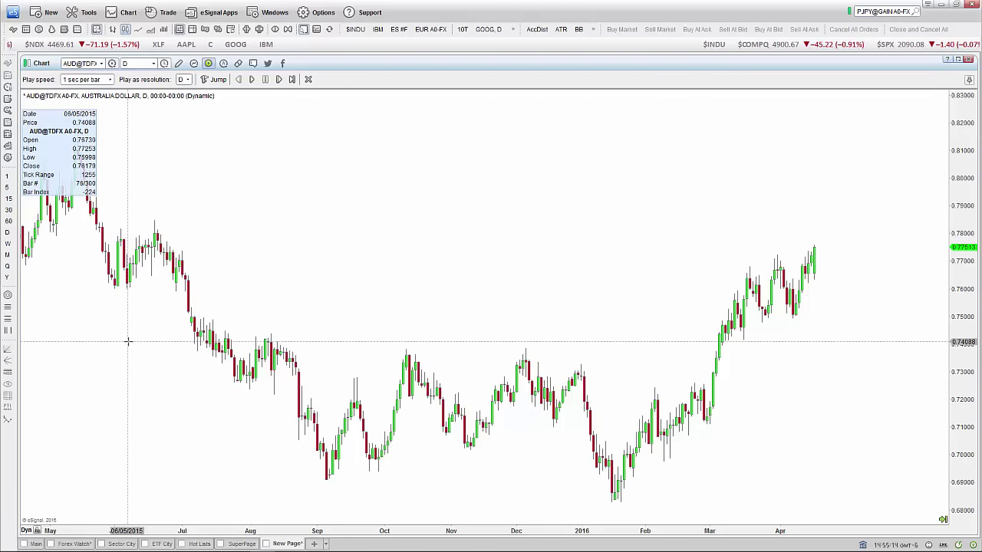
left_click_drag(128, 341, 222, 372)
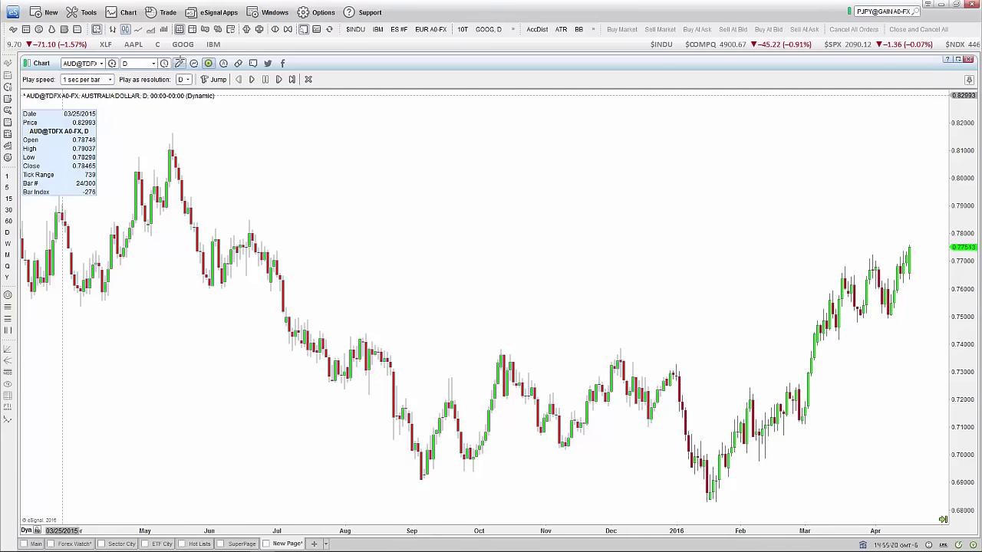
left_click(178, 63)
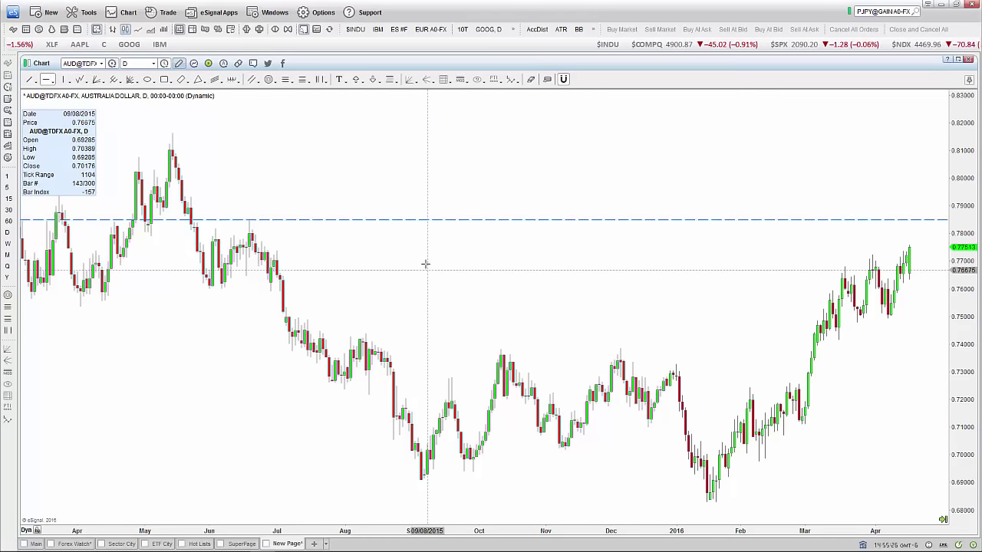
- Check the exact price of the horizontal line on the daily AUD chart in its properties
left_click(422, 220)
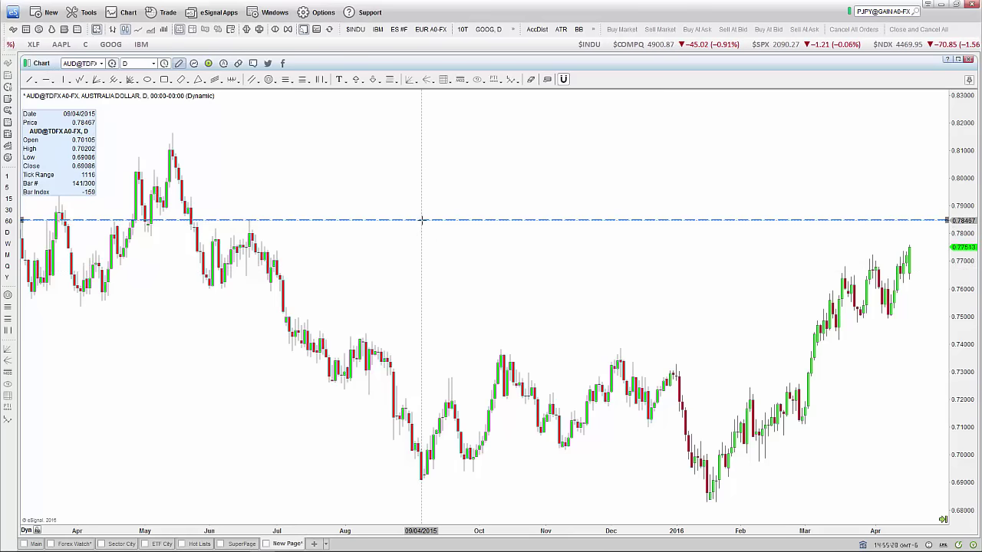
double_click(422, 220)
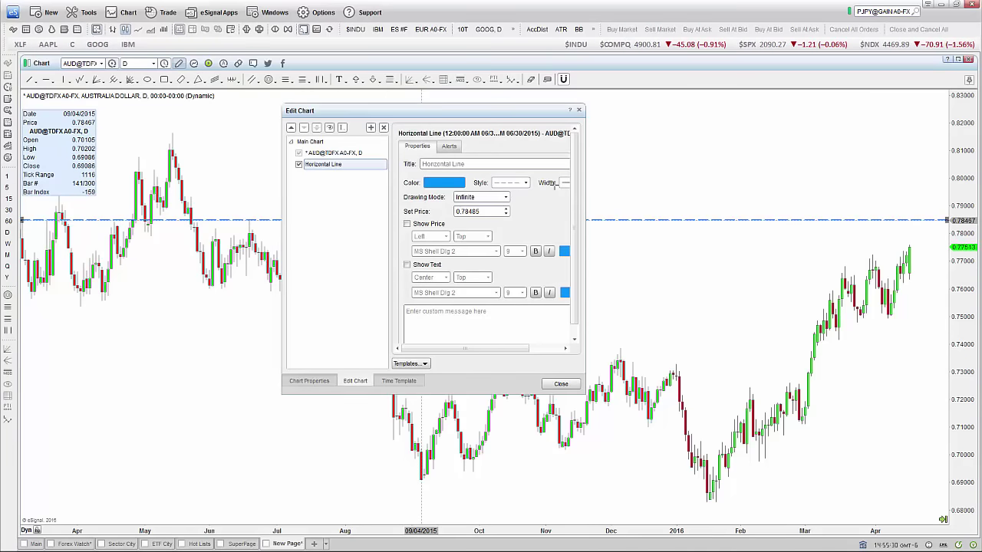
left_click(571, 195)
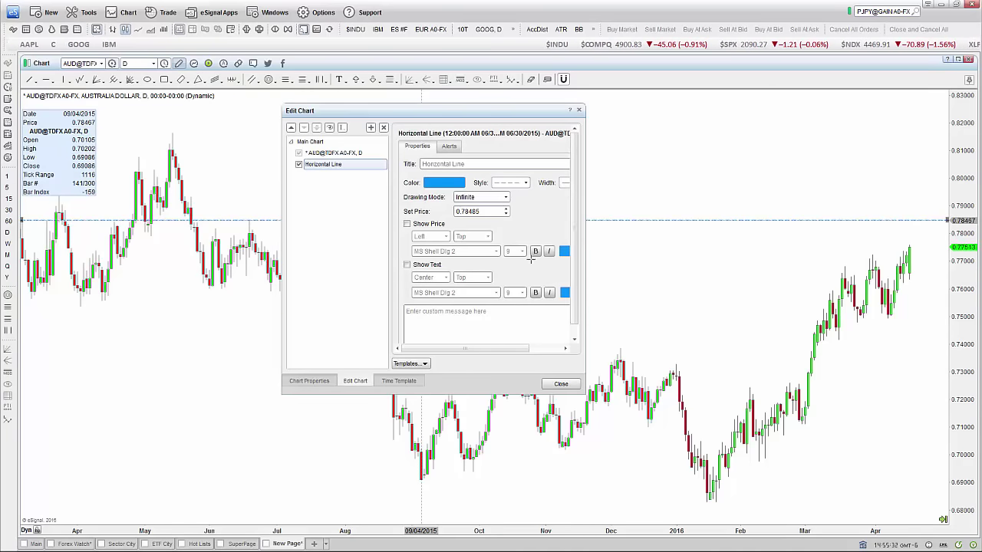
left_click(561, 385)
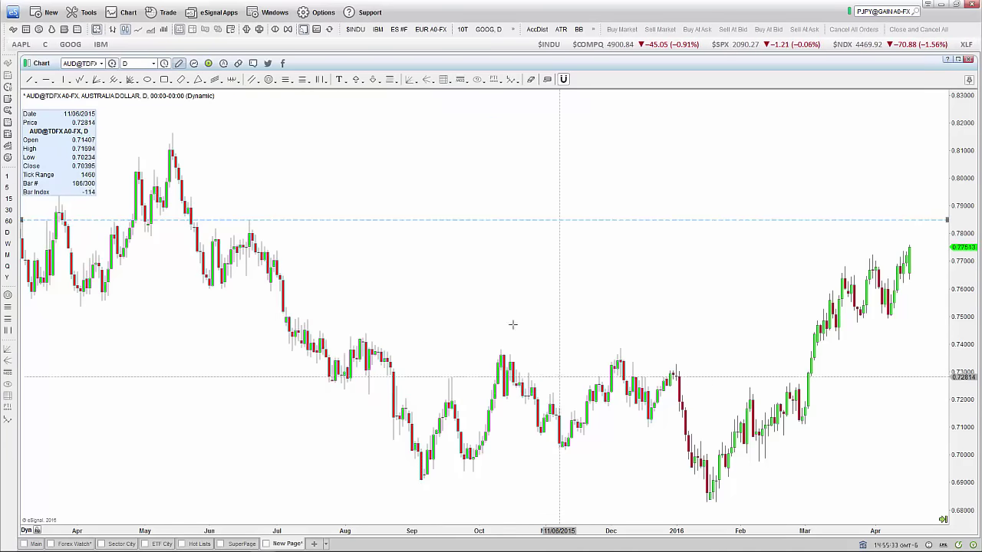
double_click(389, 219)
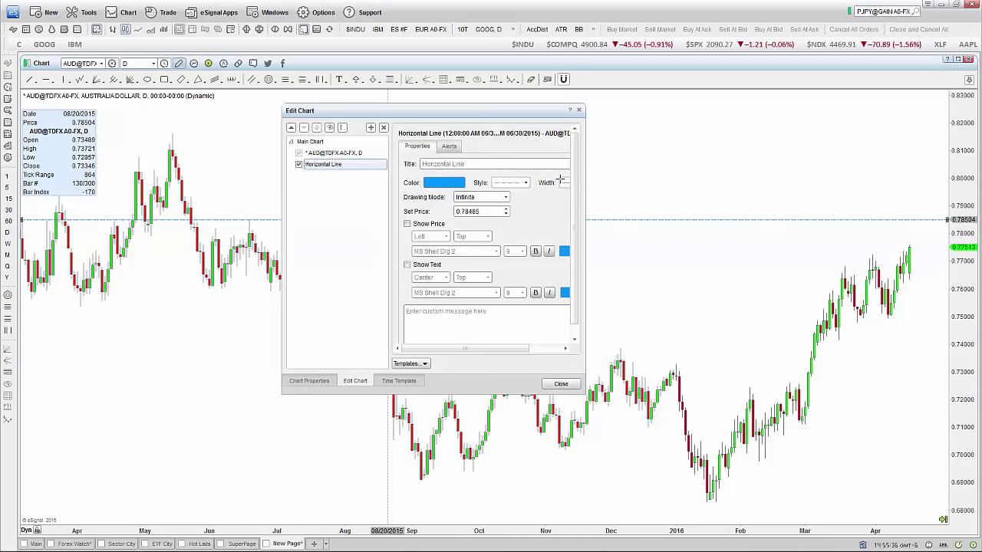
left_click(561, 385)
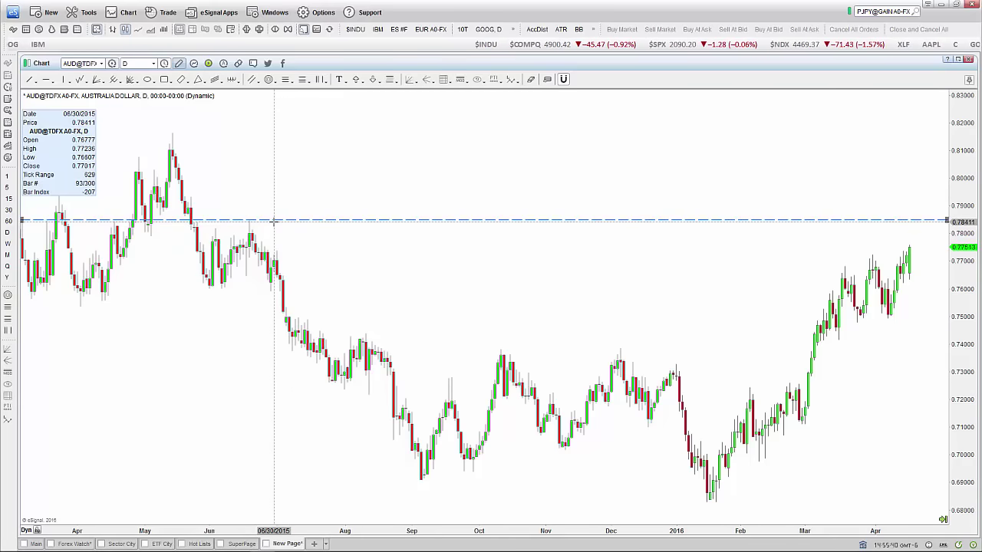
- Draw a second horizontal line at about 0.7805 on the daily AUD chart, below the line at the June 2015 high
left_click_drag(274, 221, 274, 219)
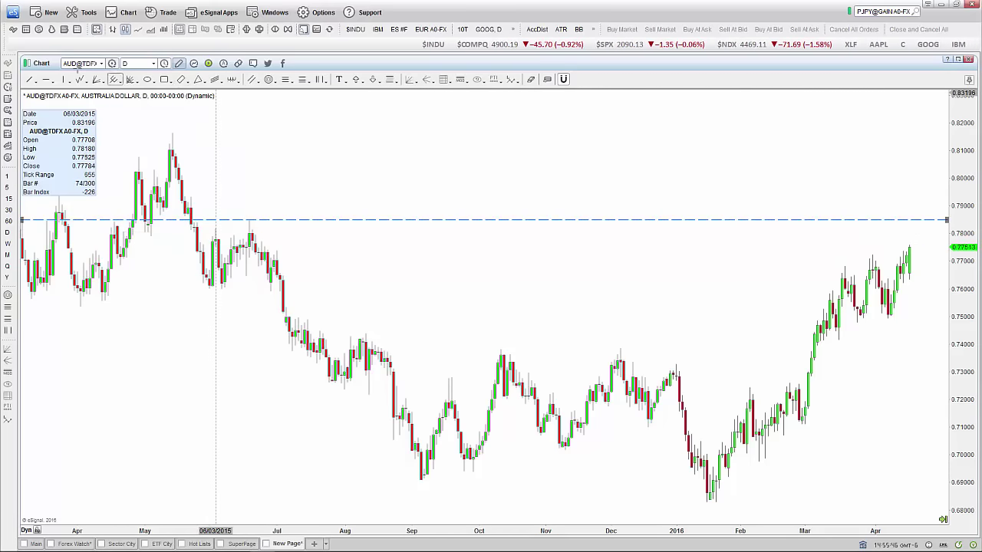
left_click(267, 231)
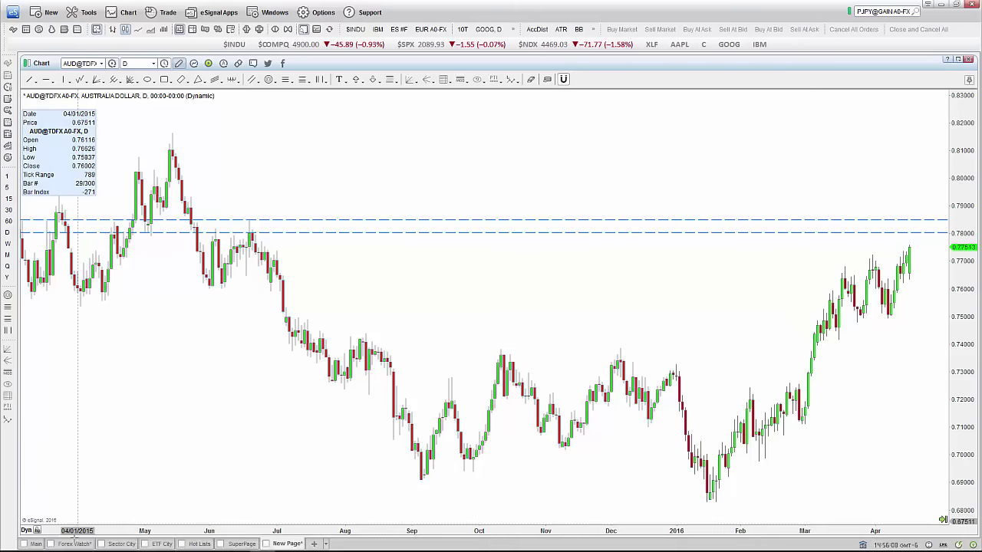
- Switch to the Forex Watch layout and draw horizontal lines at about 0.7805 and 0.785 on the 60-minute AUD chart
left_click(75, 542)
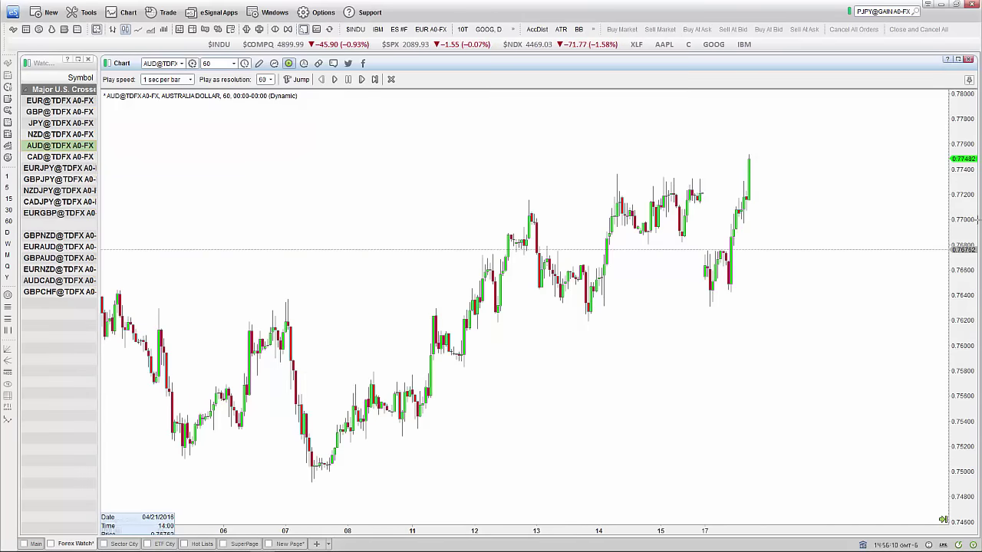
left_click_drag(973, 201, 971, 230)
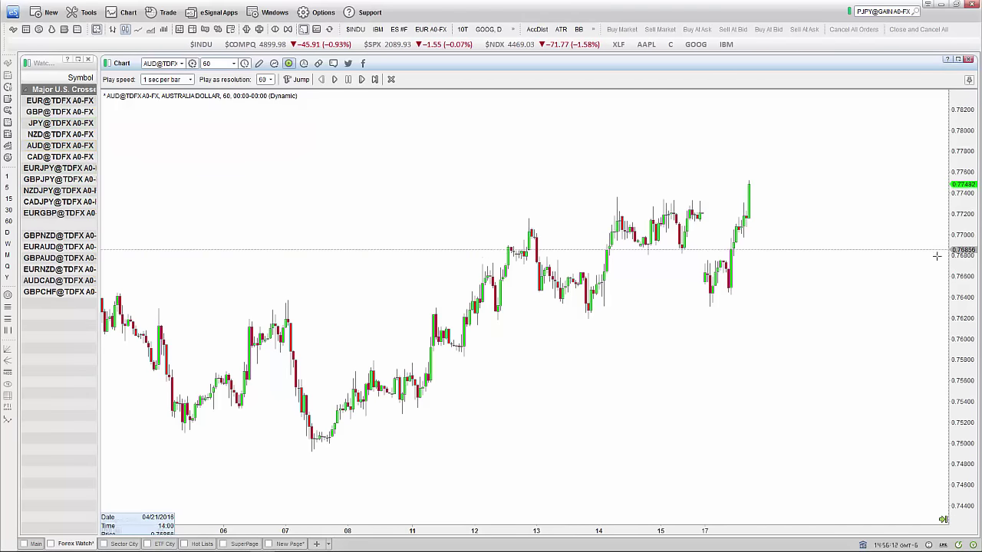
left_click_drag(816, 266, 824, 303)
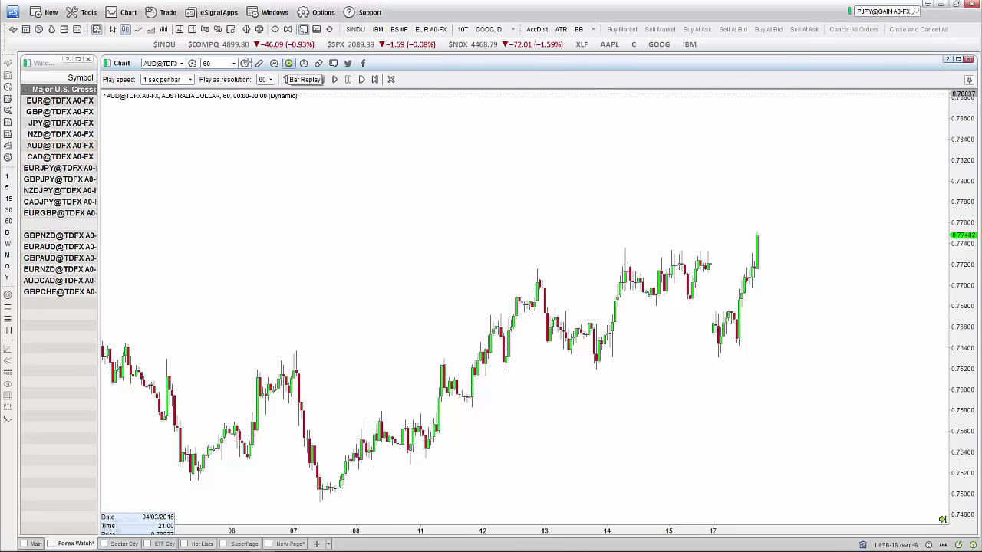
left_click(253, 63)
left_click(259, 63)
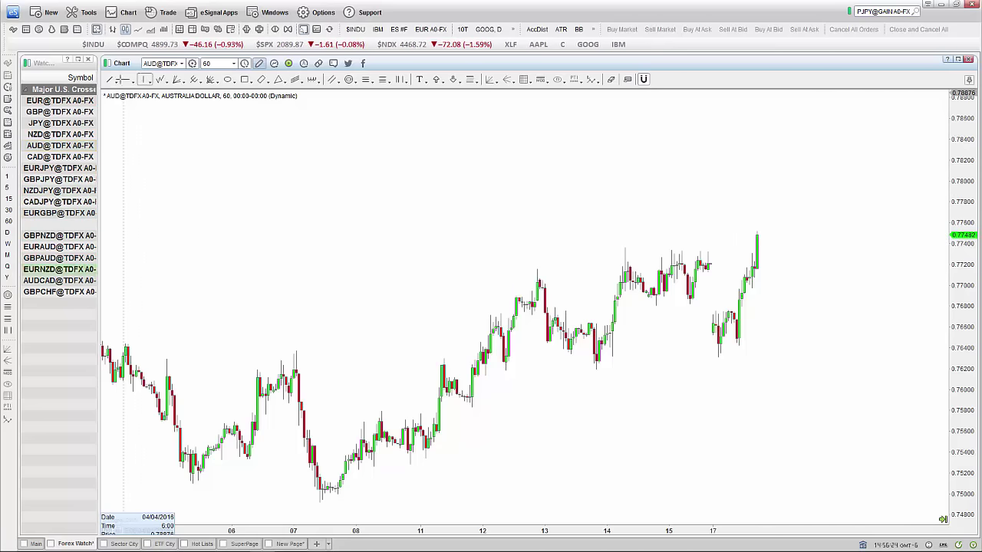
left_click(126, 79)
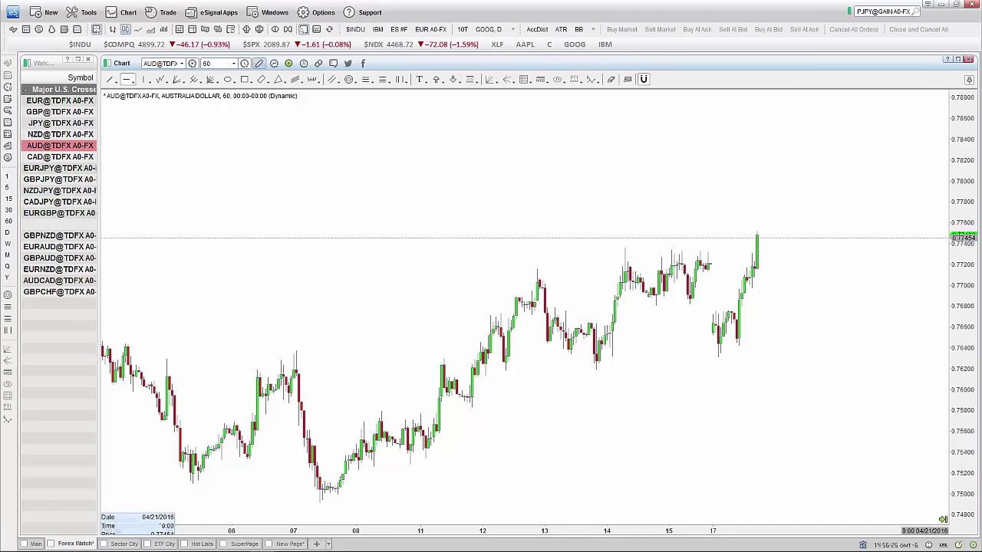
left_click(888, 176)
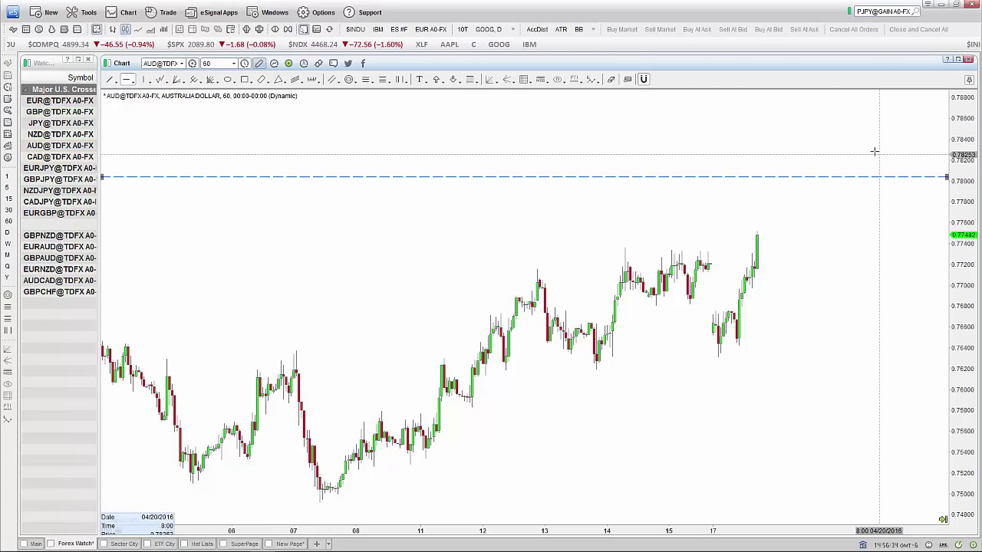
left_click(884, 129)
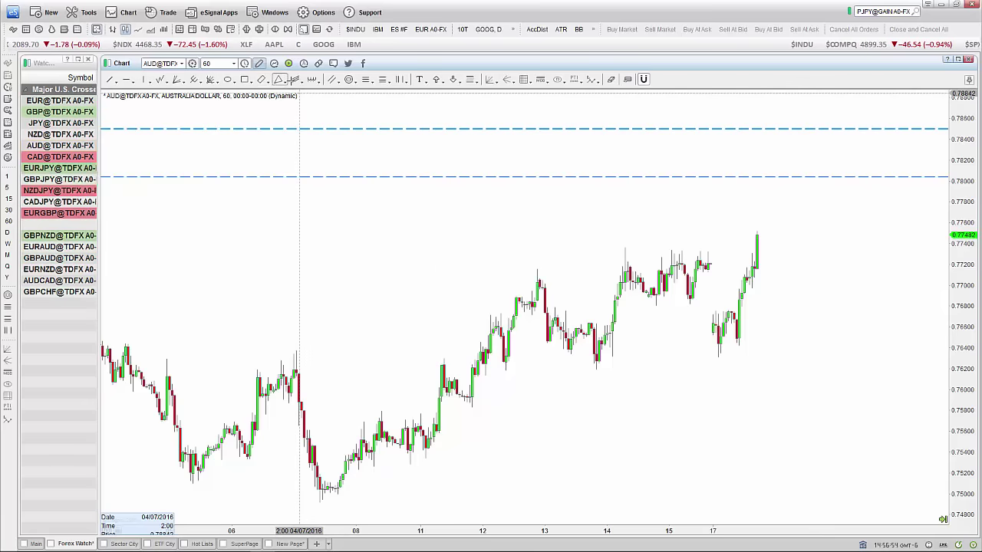
- Trace the swings from the April 7 low to the latest high with five connected arrows alternating up and down
left_click(383, 80)
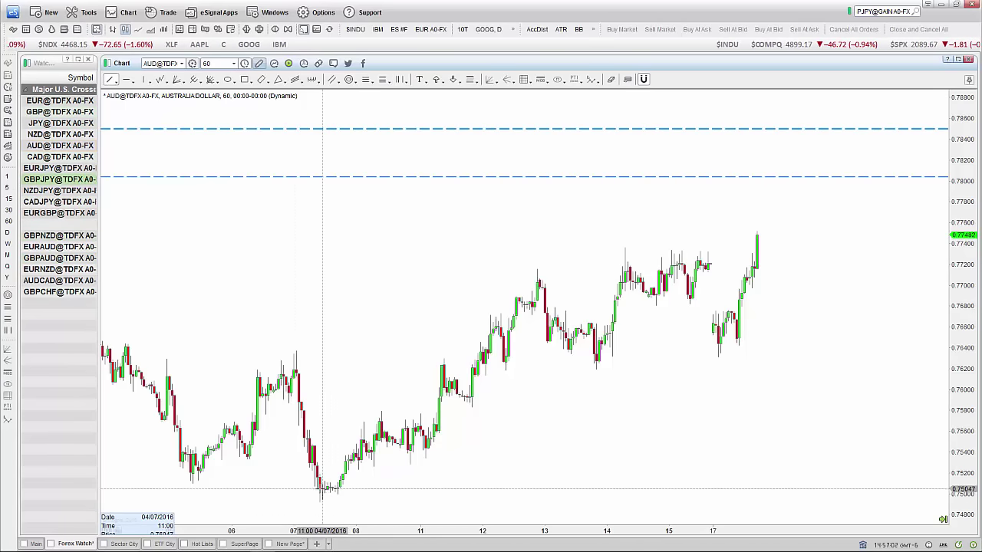
mouse_move(321, 496)
left_mouse_down()
mouse_move(441, 357)
mouse_move(532, 277)
left_mouse_up()
left_click(534, 274)
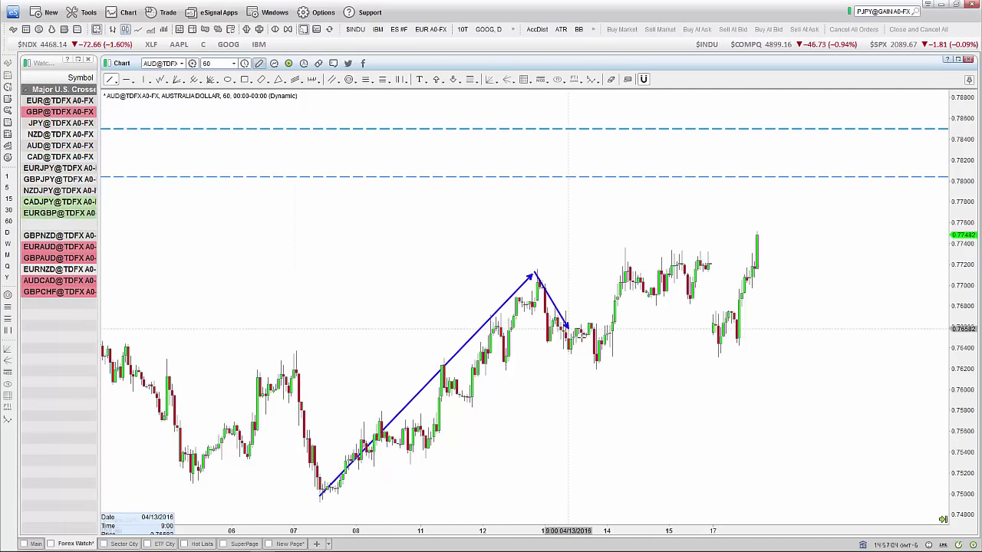
left_click(600, 359)
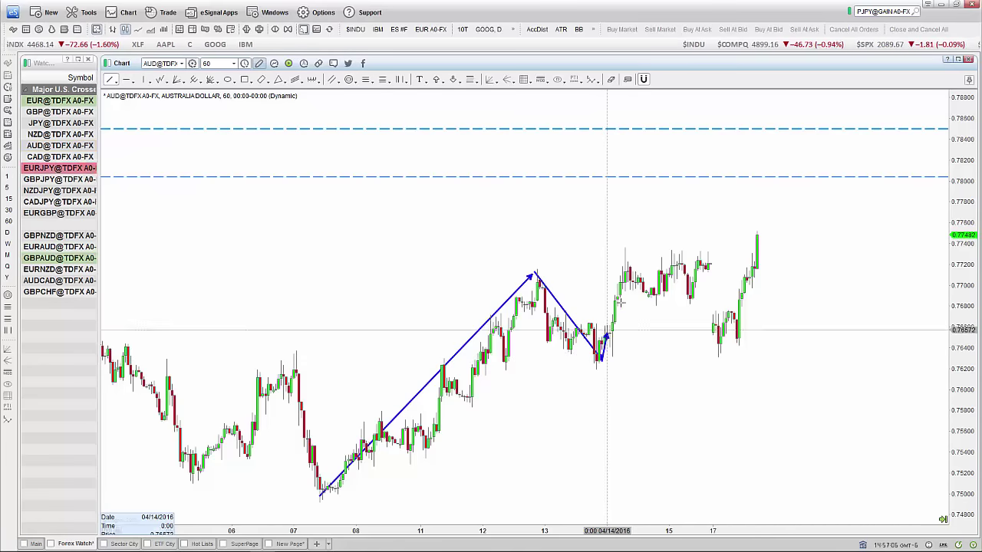
left_click(656, 252)
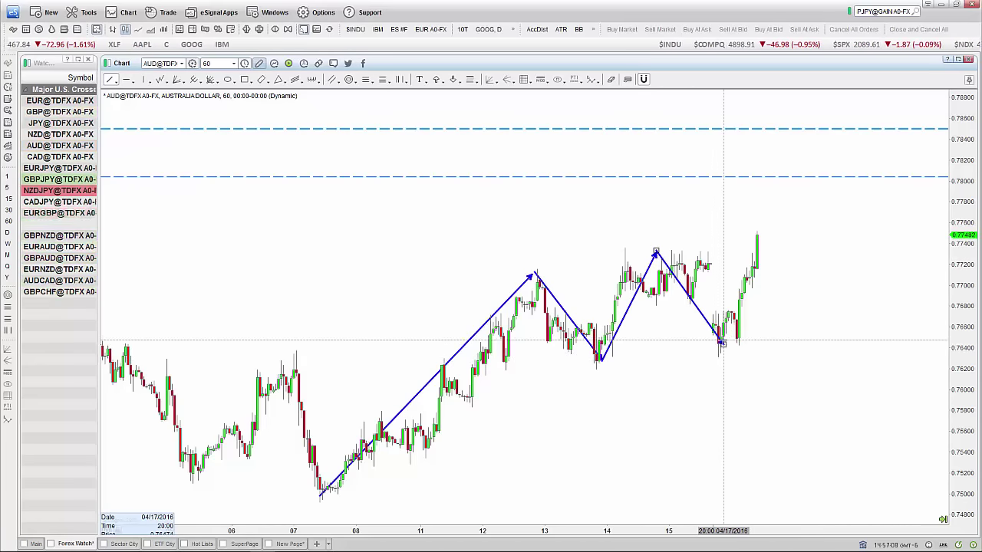
left_click(721, 342)
left_click(777, 237)
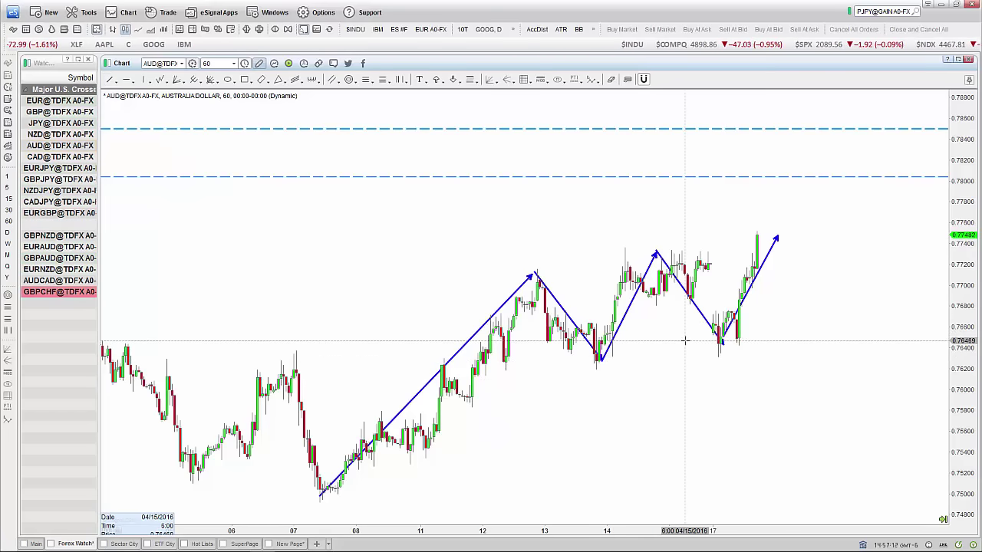
- Delete the four swing arrows that follow the April 12 high
left_click(697, 310)
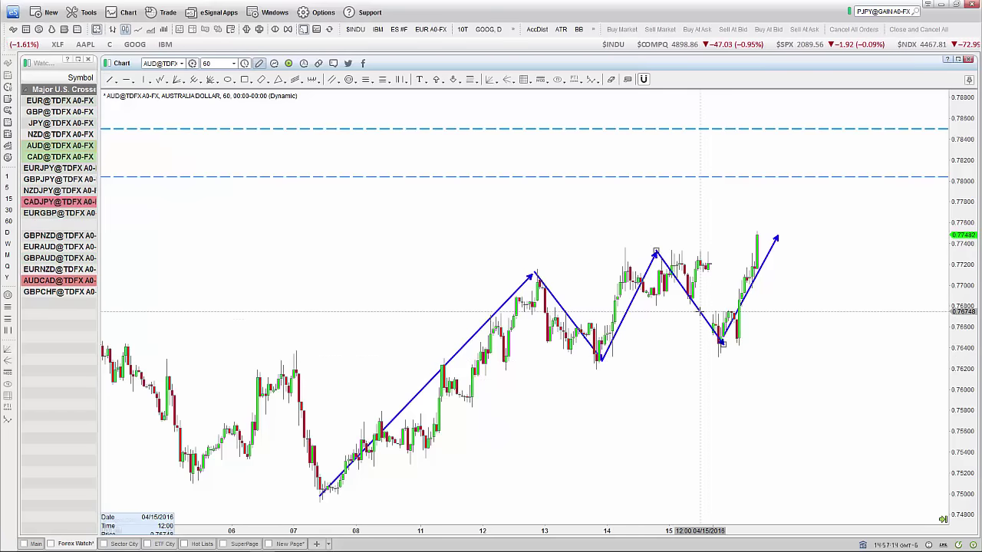
key("Delete")
left_click(739, 306)
key("Delete")
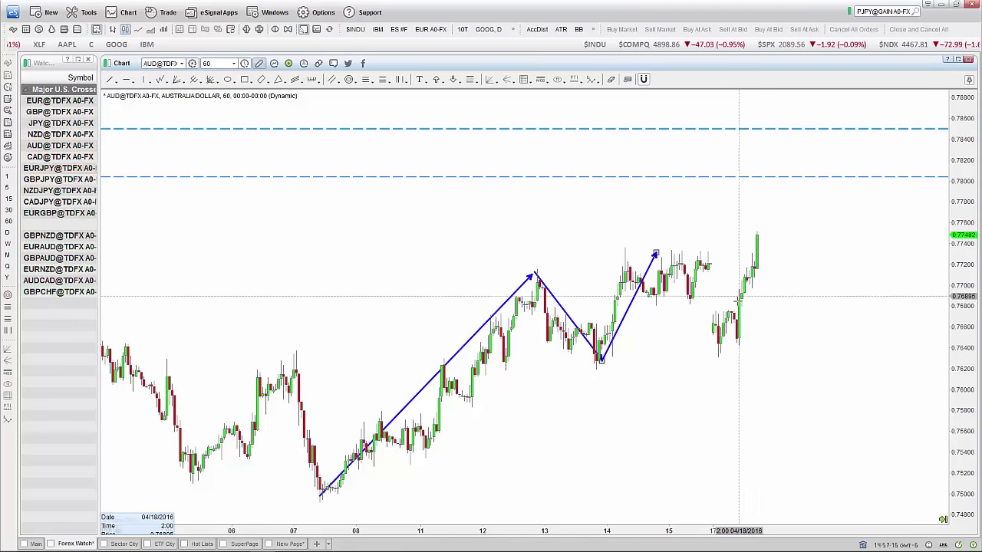
key("Delete")
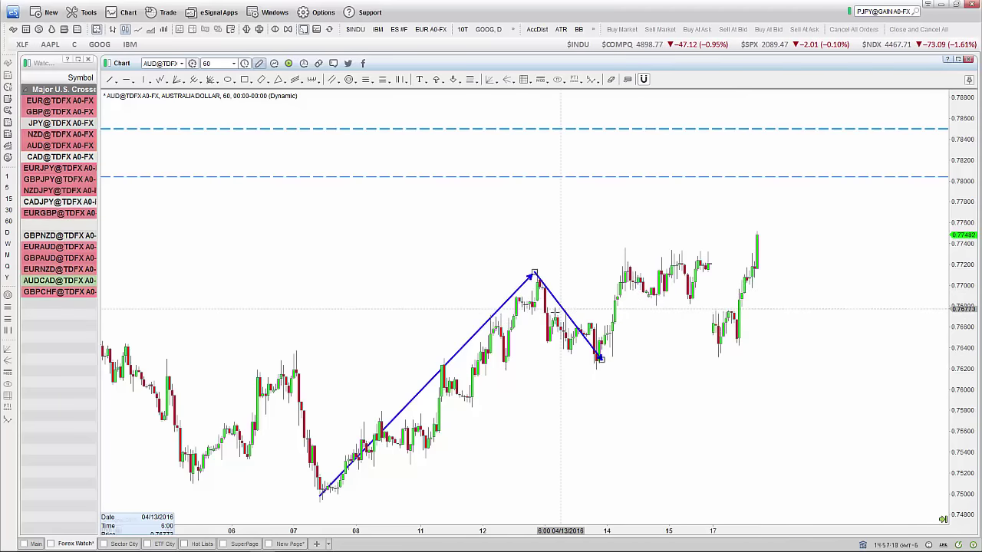
key("Delete")
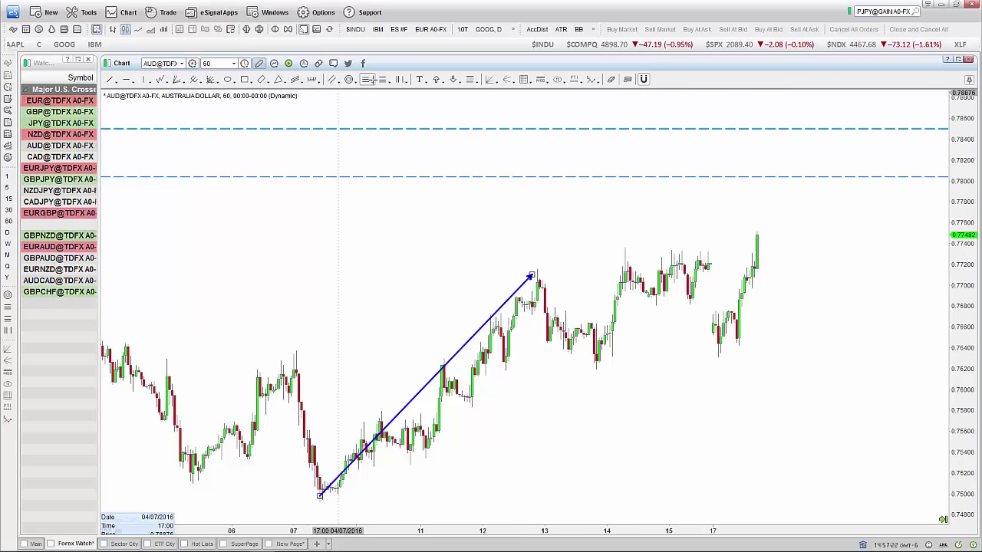
- Project Fibonacci extensions of the April 7 low to April 12 high swing and the April 13 low to April 14 high swing, each from its low
left_click(379, 79)
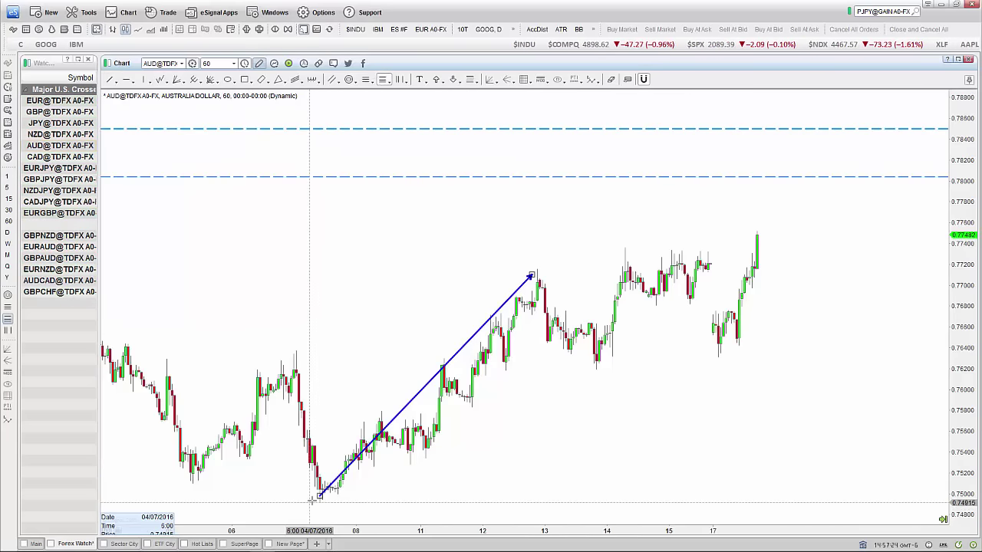
mouse_move(315, 502)
left_mouse_down()
mouse_move(552, 291)
mouse_move(512, 269)
left_mouse_up()
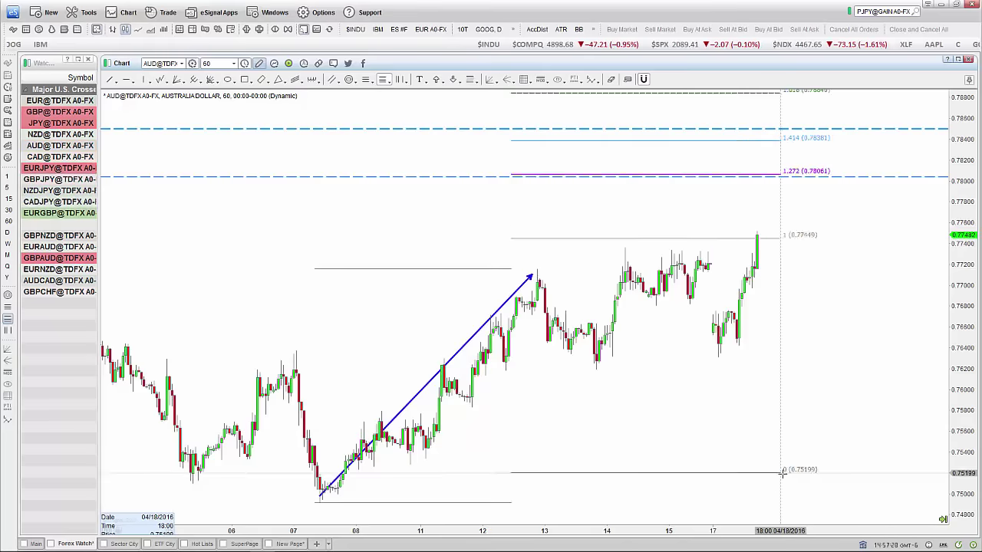
left_click(821, 500)
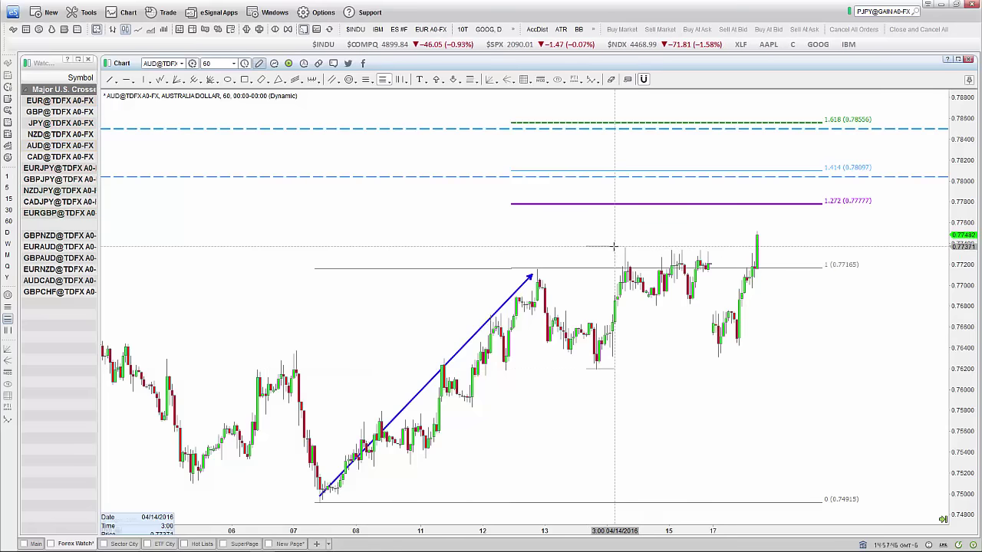
mouse_move(614, 248)
left_mouse_down()
mouse_move(756, 307)
mouse_move(786, 371)
left_mouse_up()
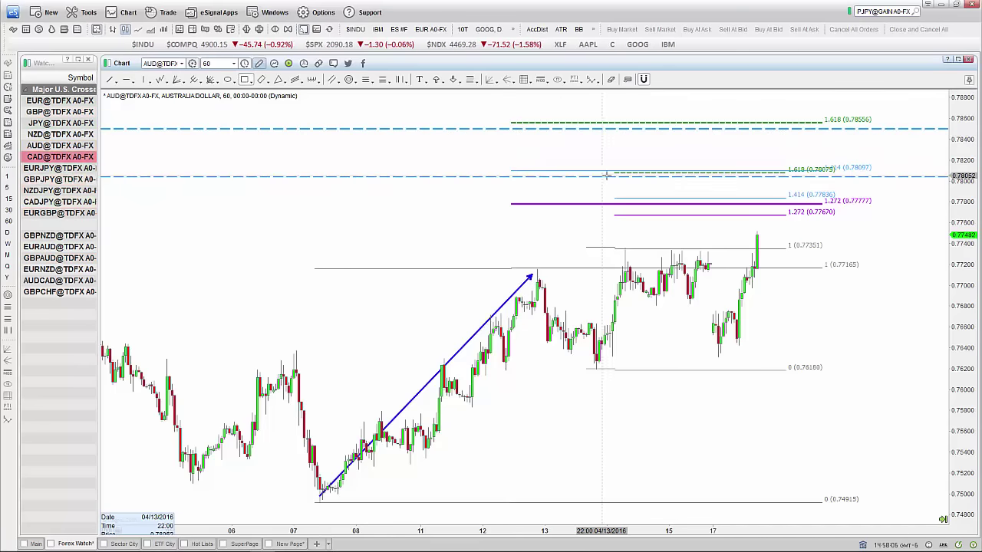
- Shade the zone between the two horizontal lines with a rectangle and delete the remaining arrow from the April 7 low
mouse_move(567, 172)
left_mouse_down()
mouse_move(568, 159)
mouse_move(756, 126)
mouse_move(860, 129)
left_mouse_up()
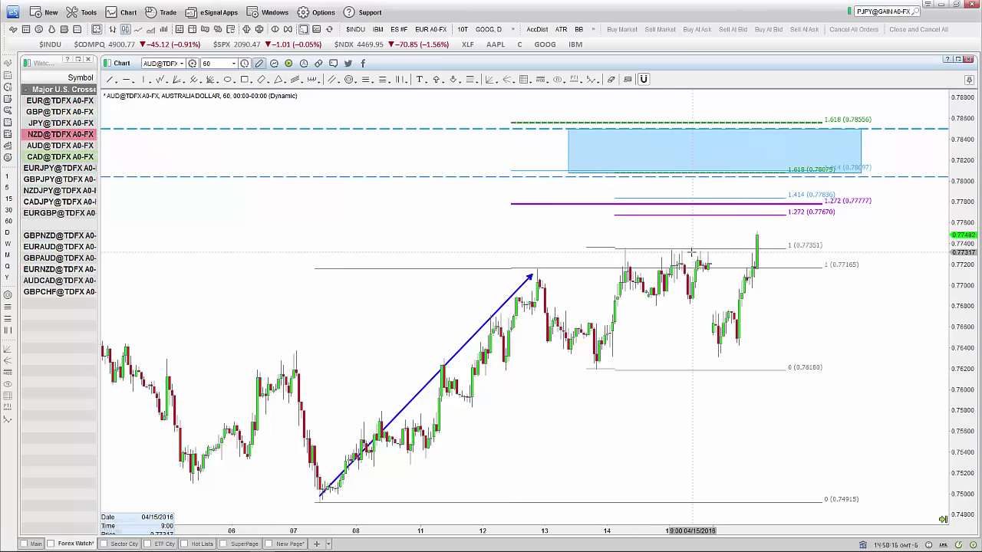
right_click(789, 468)
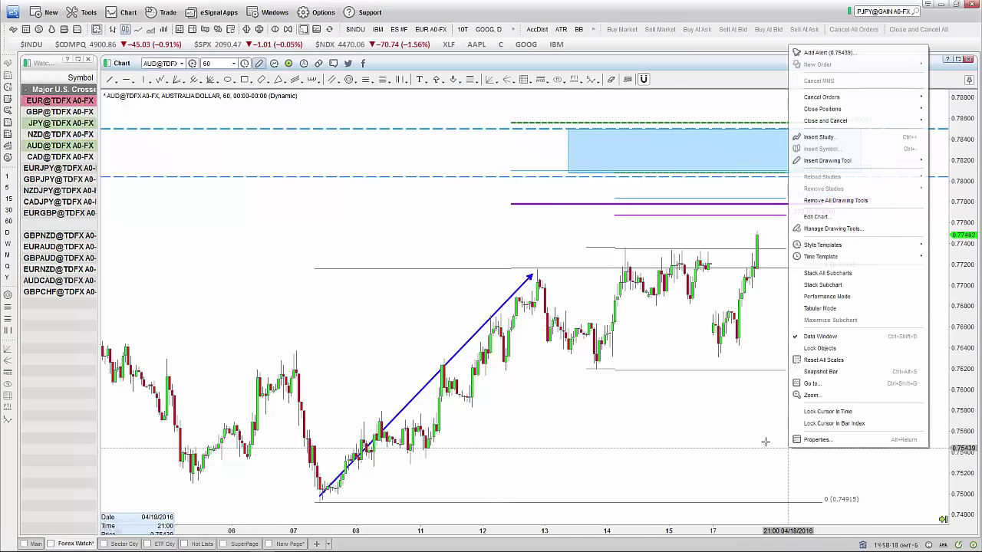
left_click(776, 434)
left_click_drag(776, 434, 720, 435)
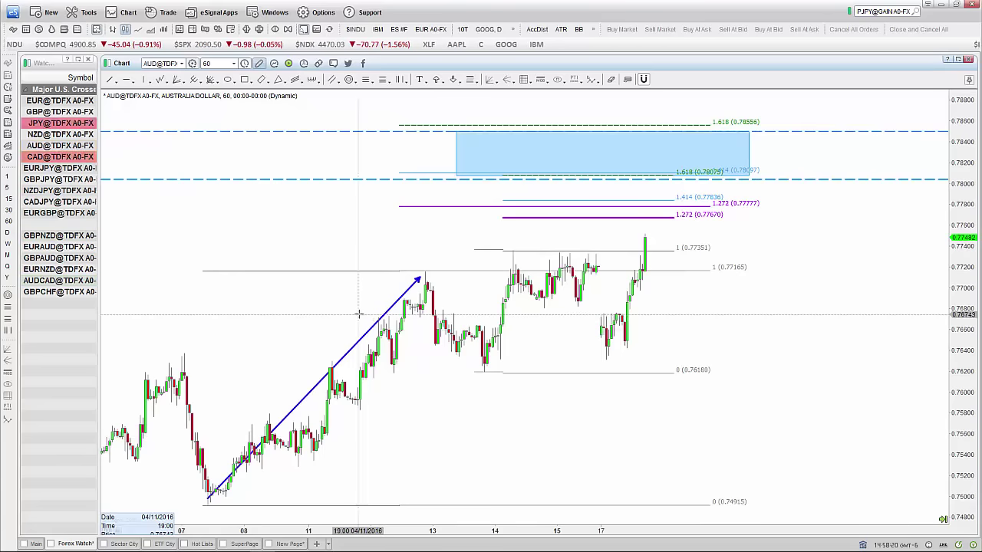
key("Delete")
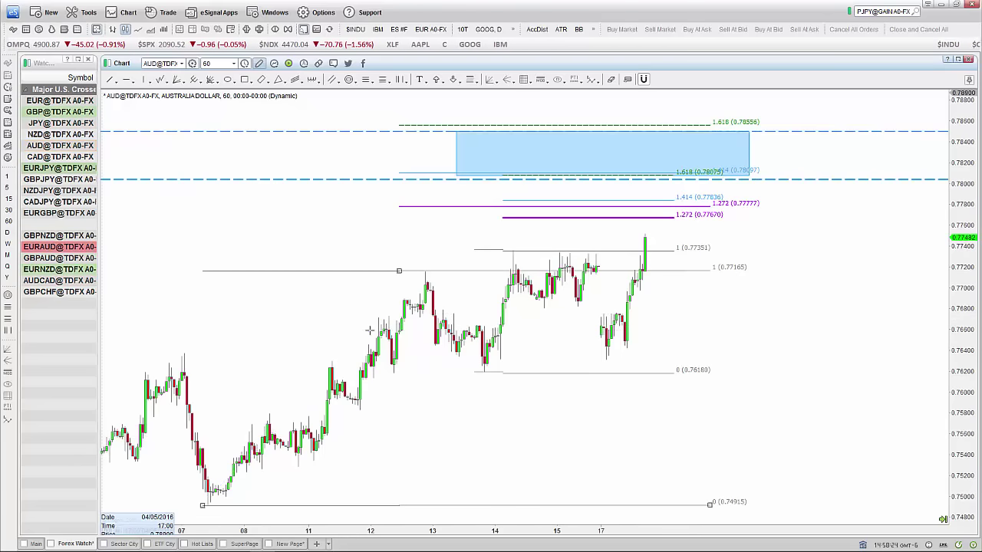
- Extend the shaded rectangle's right edge past the latest bar to about April 22
left_click(442, 226)
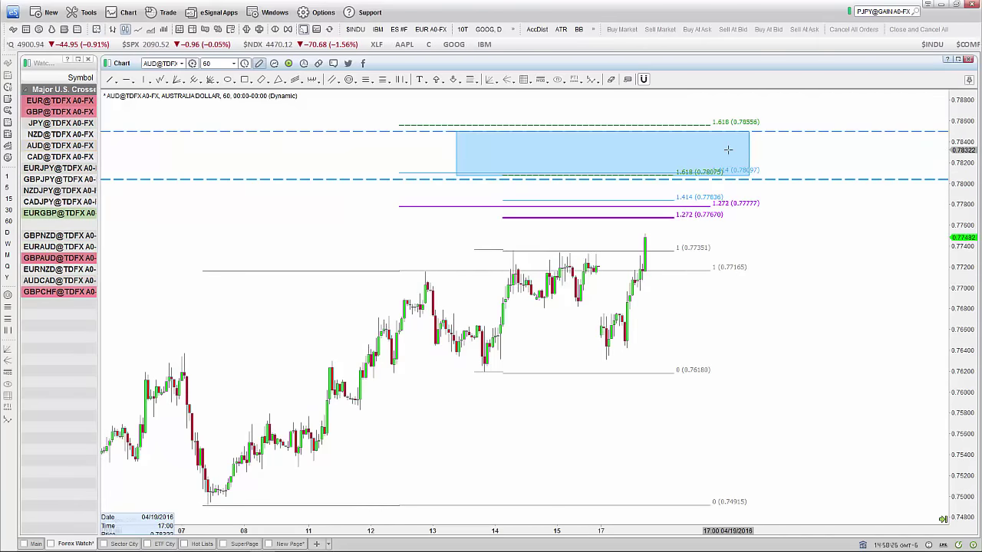
left_click_drag(728, 150, 811, 149)
left_click(766, 153)
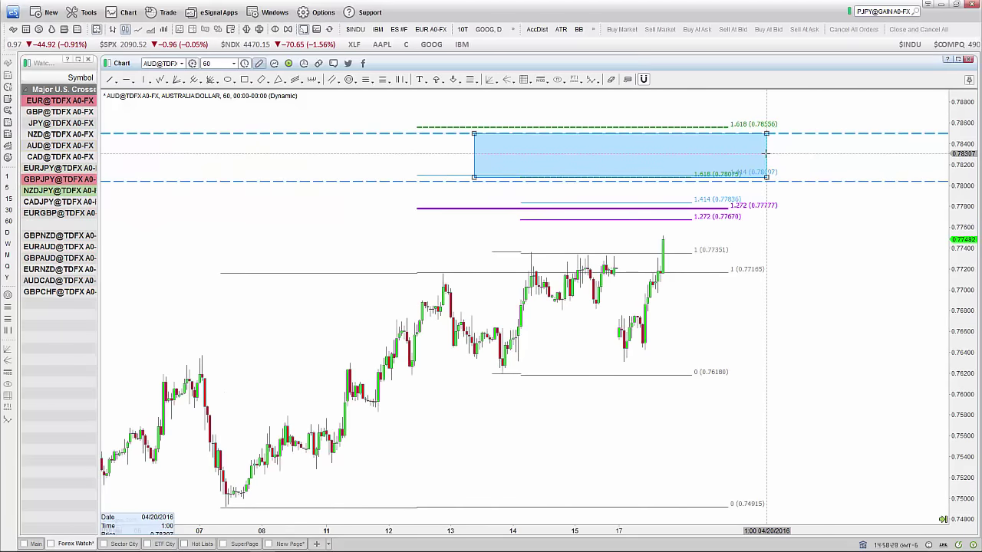
left_click_drag(766, 177, 931, 177)
right_click(907, 248)
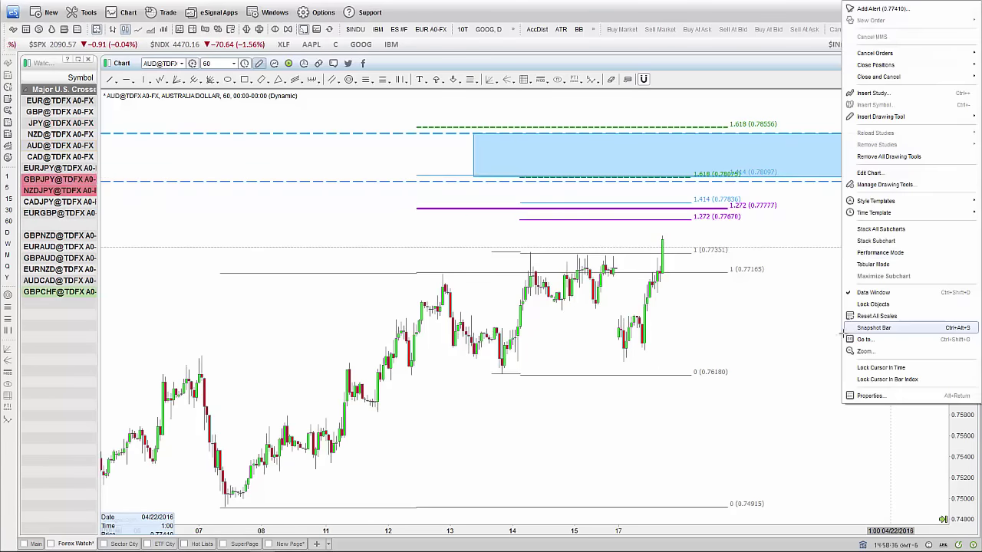
- Replay the AUD hourly chart forward at 1 second per bar until price enters the shaded zone on April 19
left_click(808, 336)
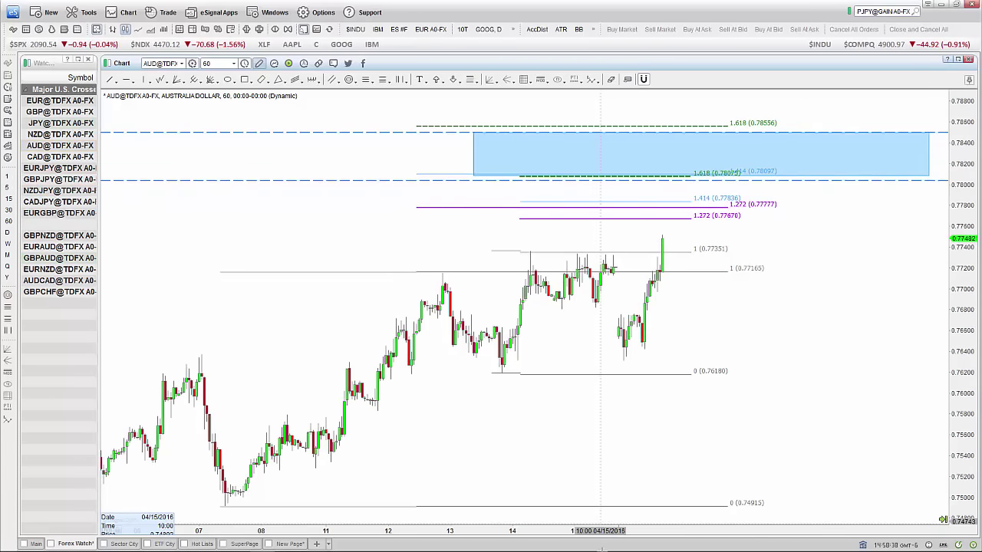
mouse_move(605, 535)
left_click_drag(604, 529, 478, 443)
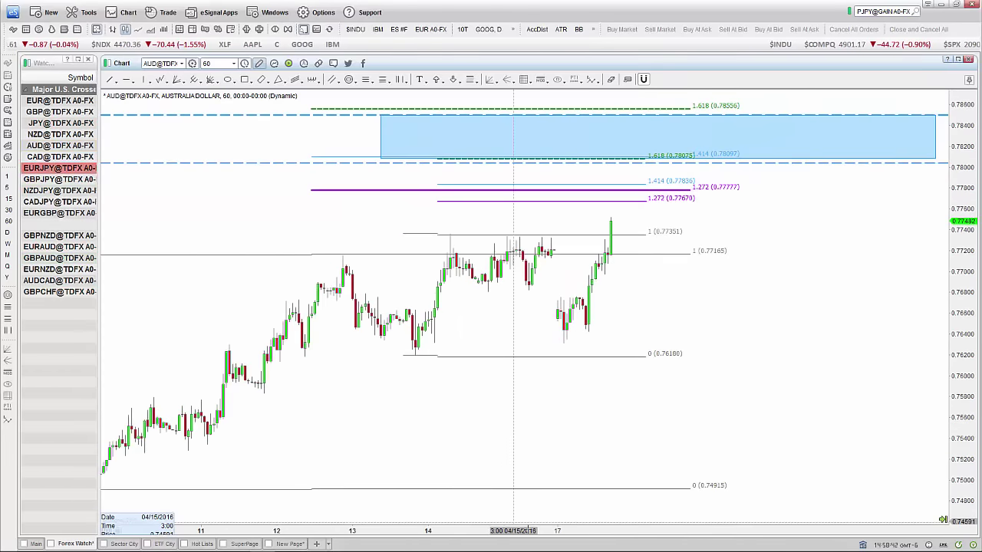
left_click_drag(496, 525, 533, 448)
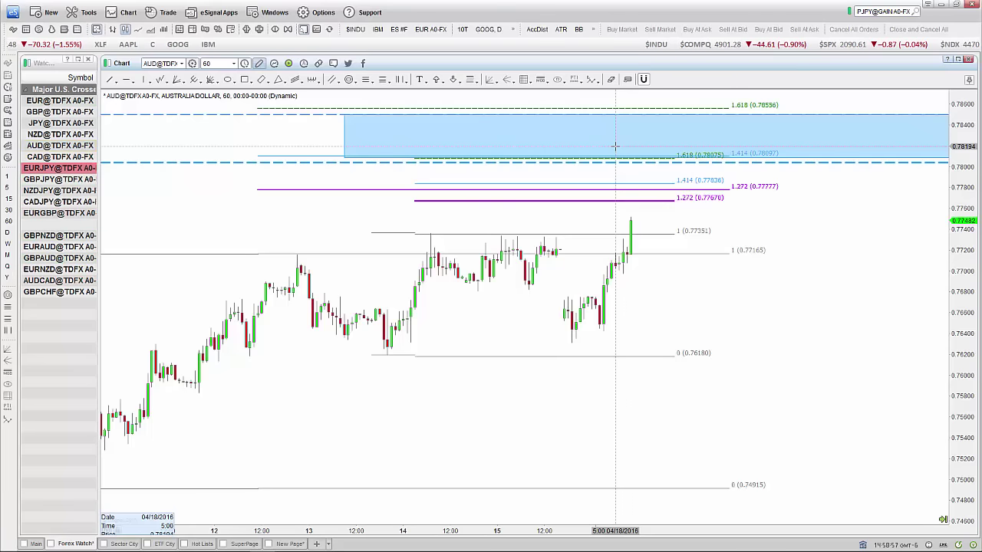
left_click(289, 63)
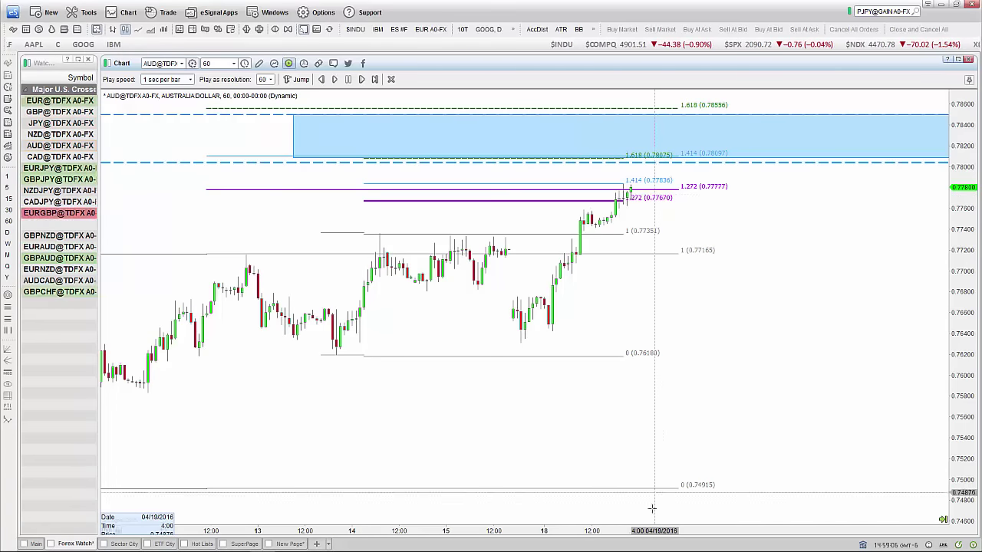
left_click_drag(624, 529, 547, 531)
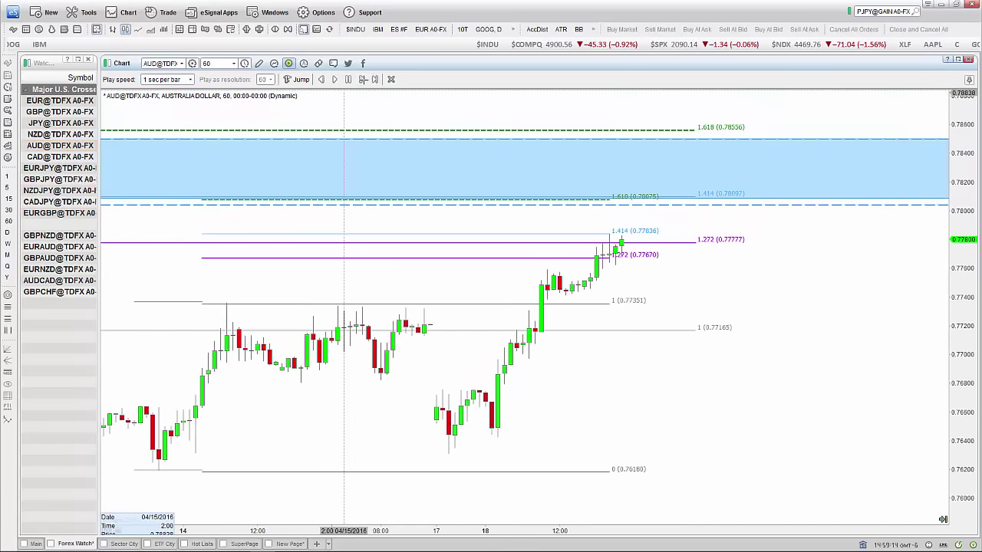
left_click(363, 79)
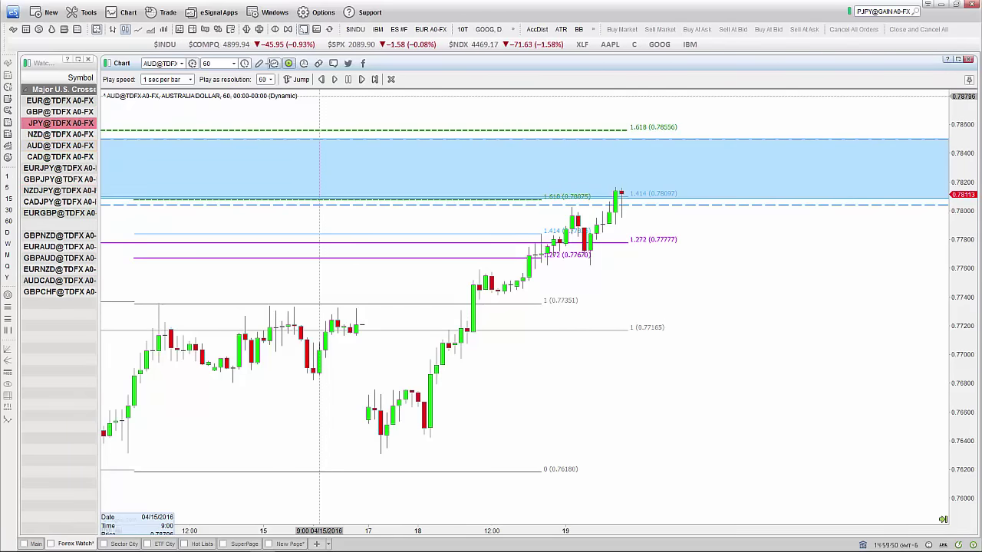
- Add a Relative Strength Index study below the price chart, check its settings, and shrink its pane to a narrow strip
right_click(320, 360)
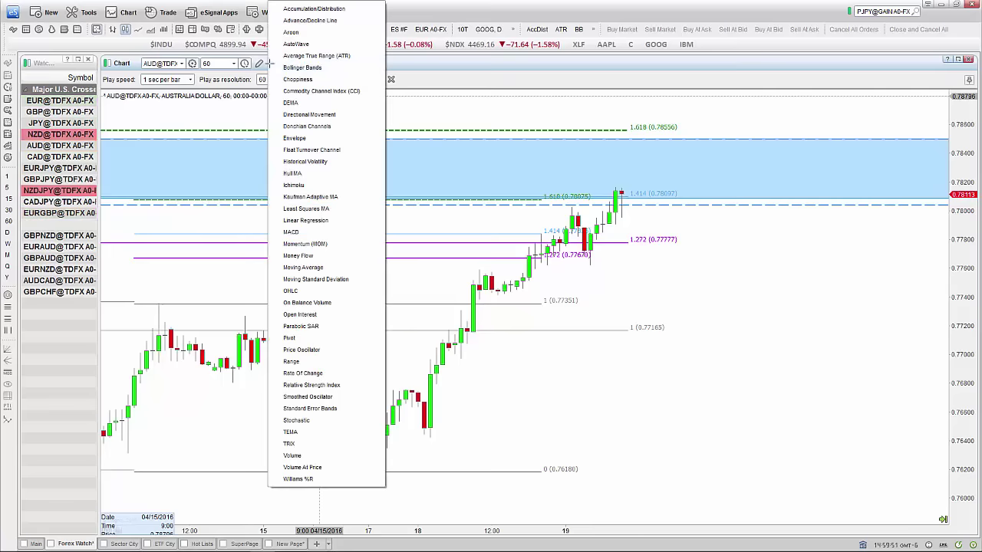
left_click(321, 385)
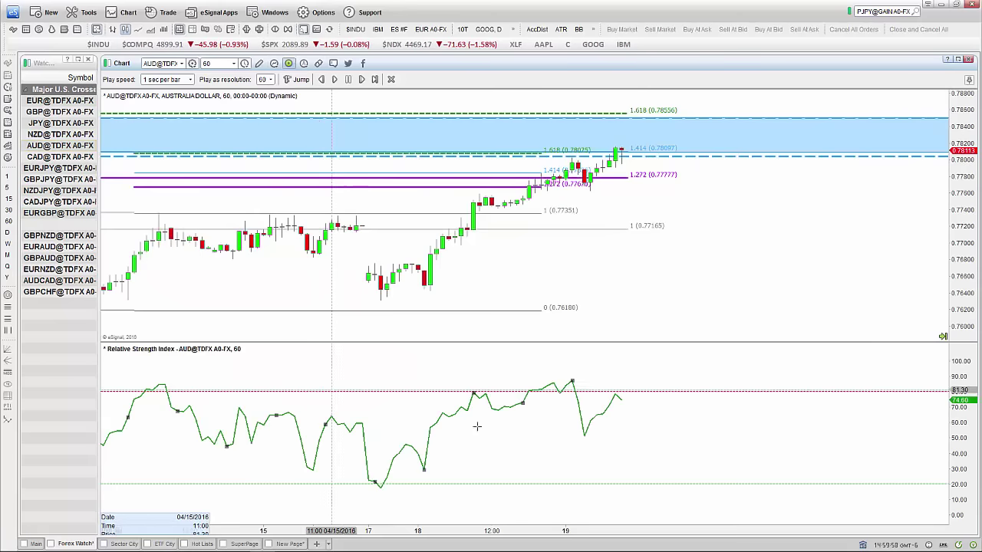
double_click(580, 410)
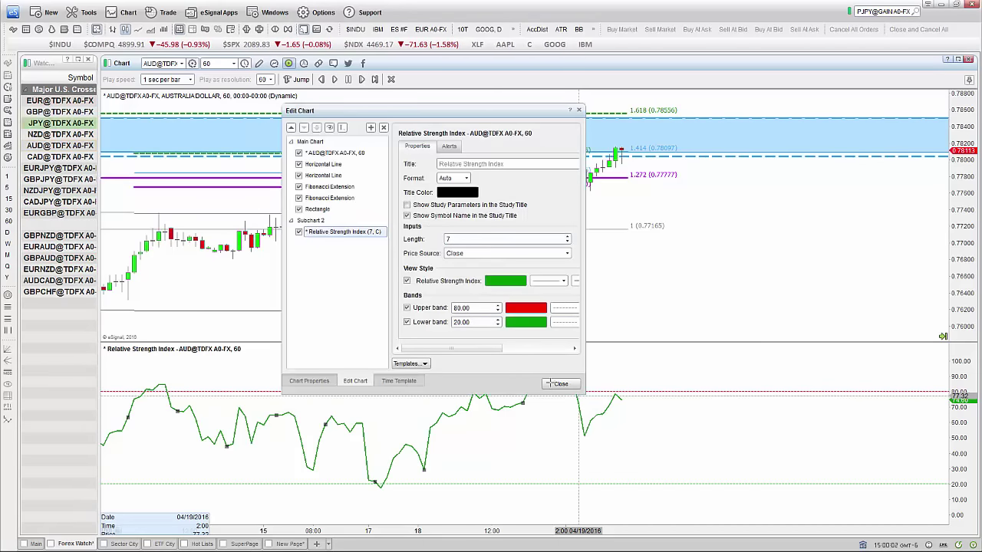
left_click(561, 384)
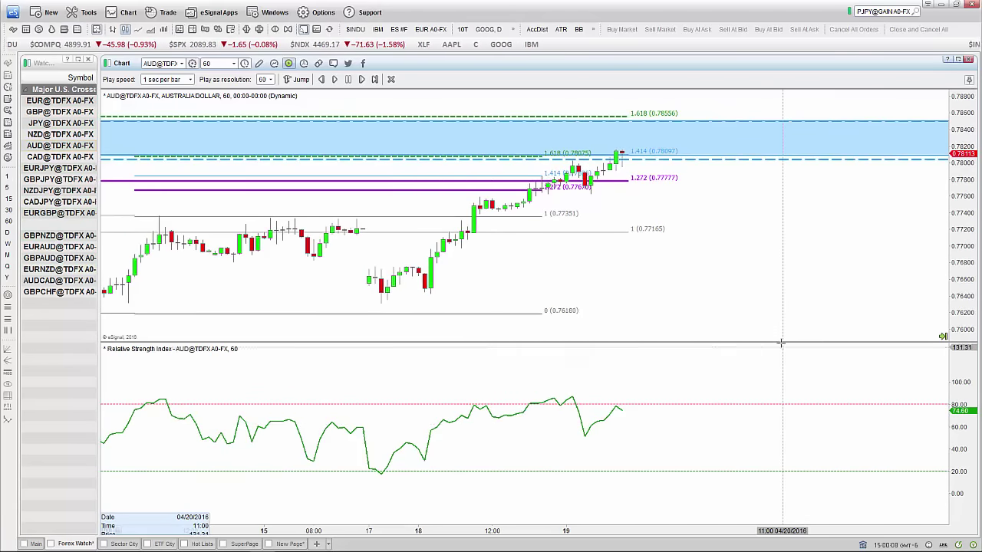
left_click_drag(781, 342, 769, 451)
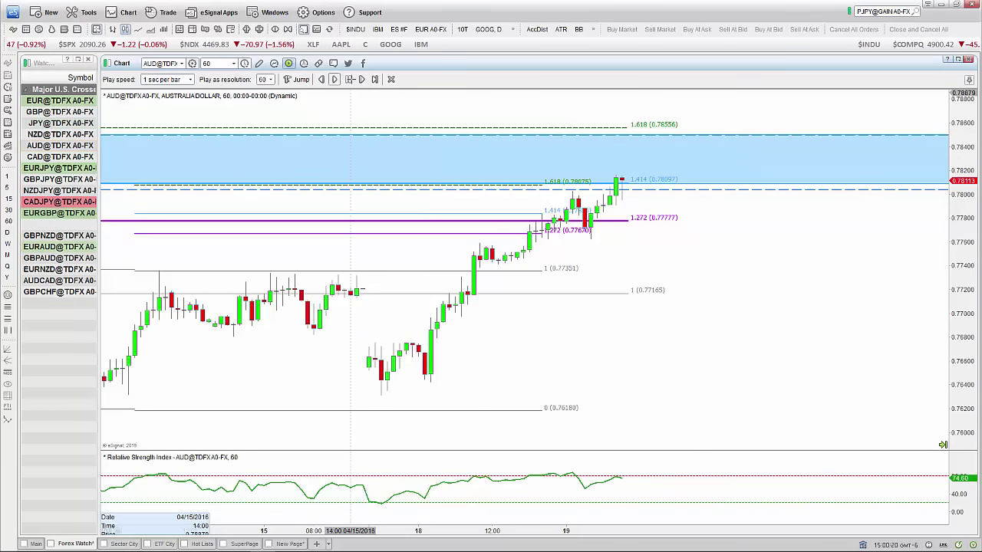
- Advance the replay bar by bar from April 19 to the start of April 20
left_click(361, 79)
left_click(361, 79)
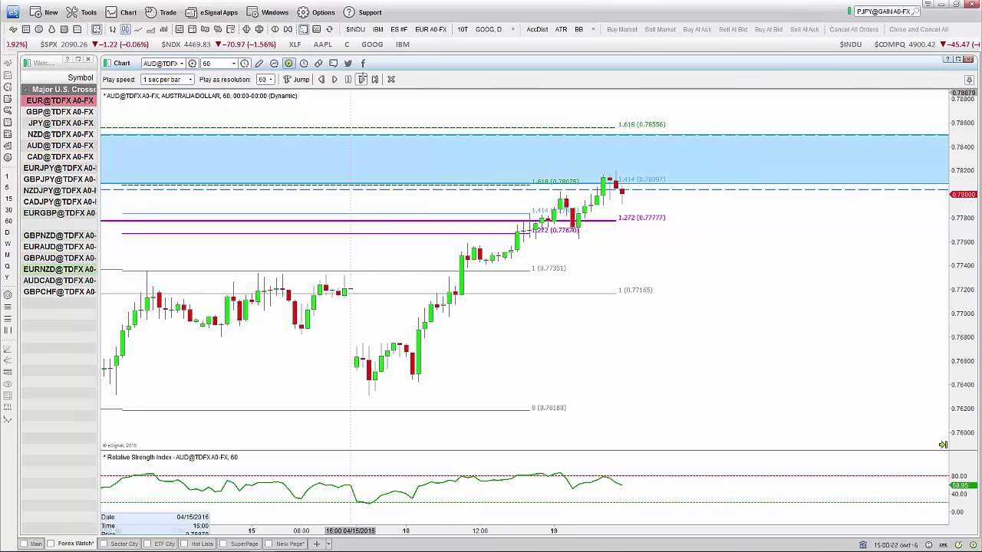
left_click(361, 79)
left_click(361, 79)
left_click(361, 79)
left_click(361, 79)
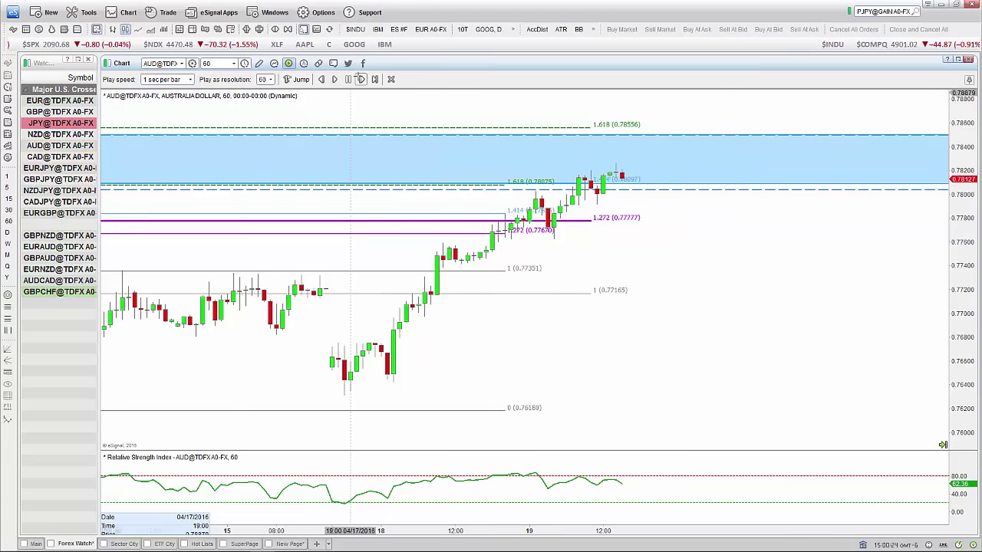
left_click(361, 79)
left_click(361, 79)
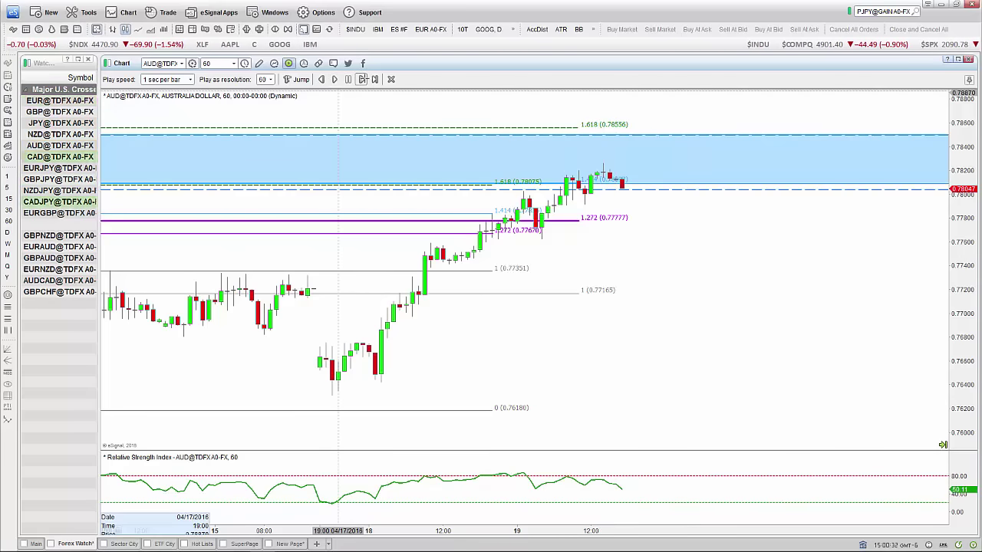
left_click(362, 79)
left_click(361, 79)
left_click(361, 79)
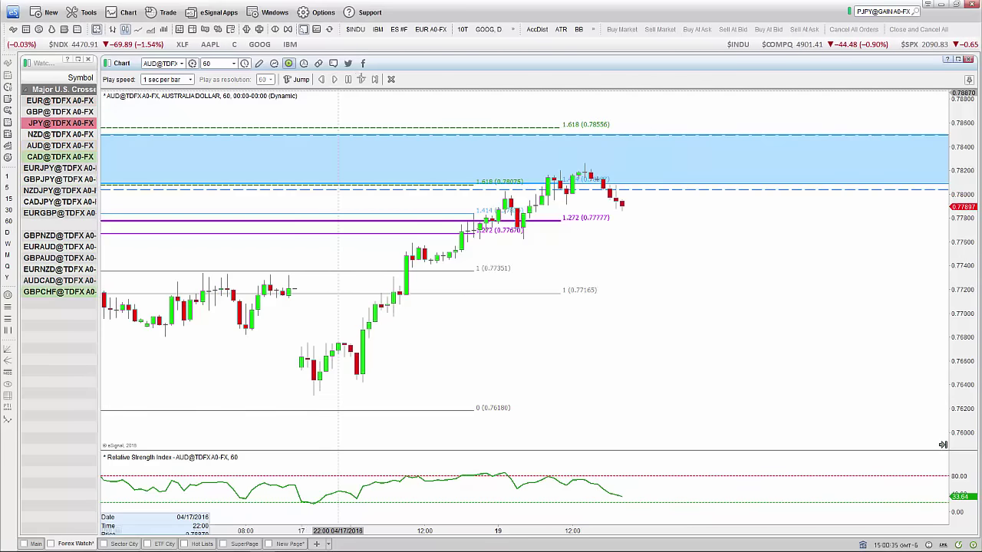
left_click(362, 79)
left_click(361, 79)
left_click(361, 79)
left_click(362, 79)
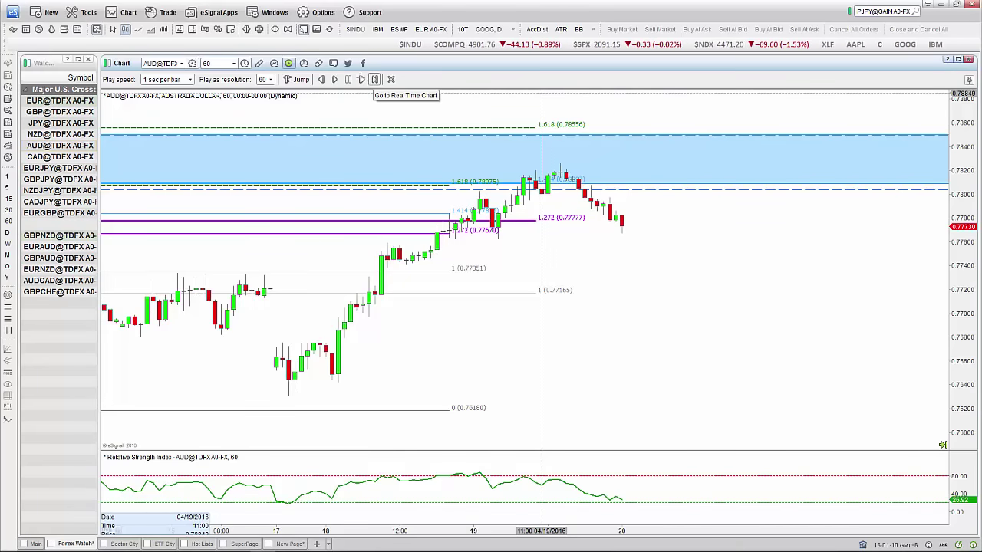
- Advance the replay through April 20 to the large April 21 down bar that breaks out below the shaded zone
left_click(360, 79)
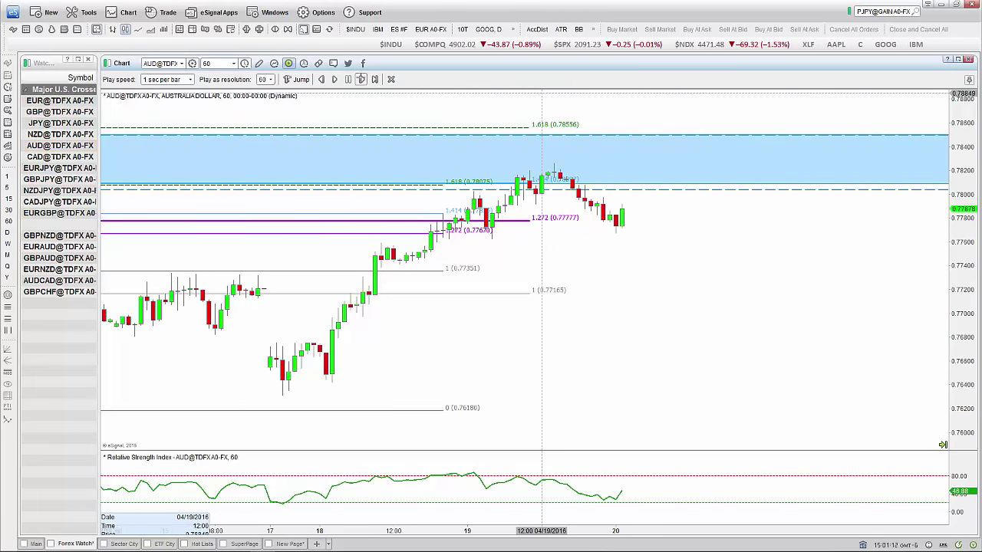
left_click(360, 80)
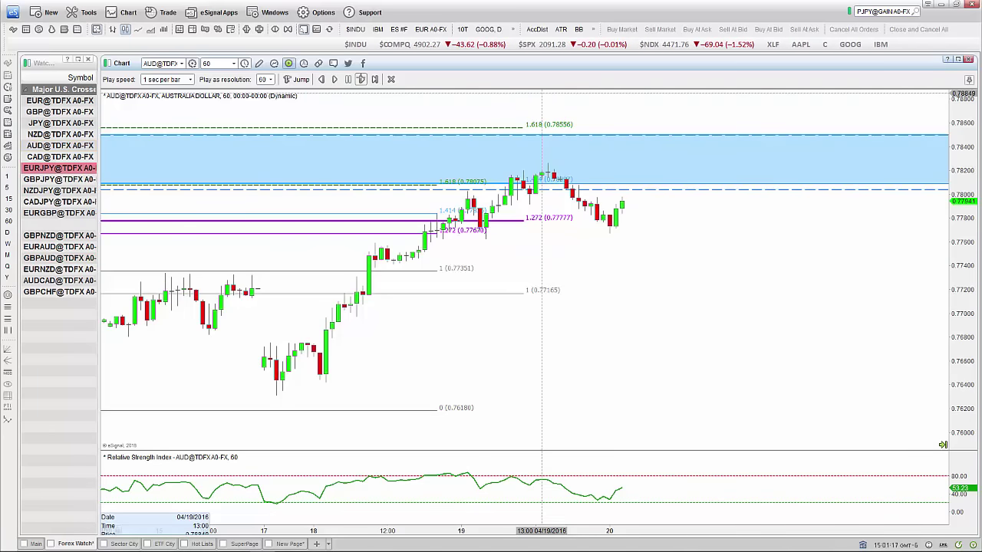
left_click(360, 79)
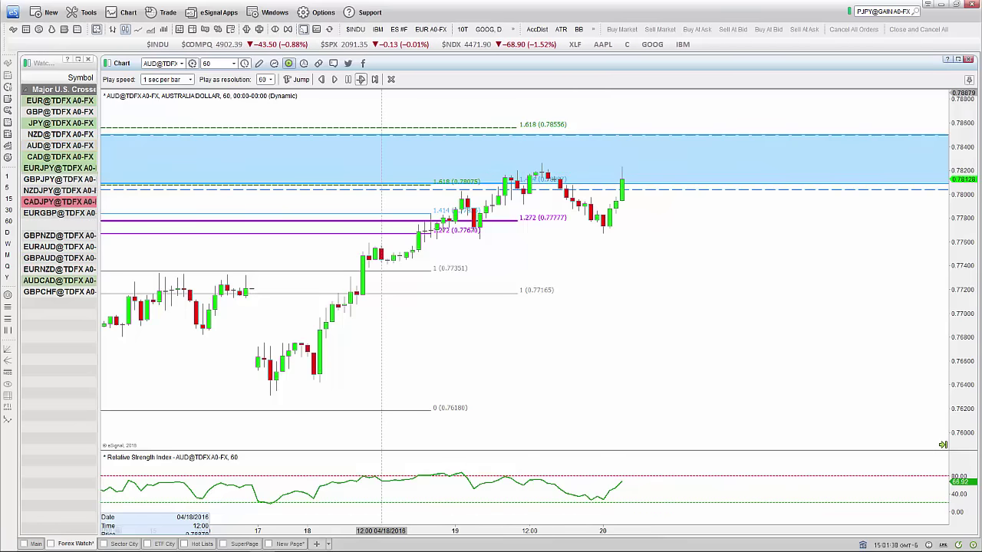
left_click(360, 79)
left_click(360, 79)
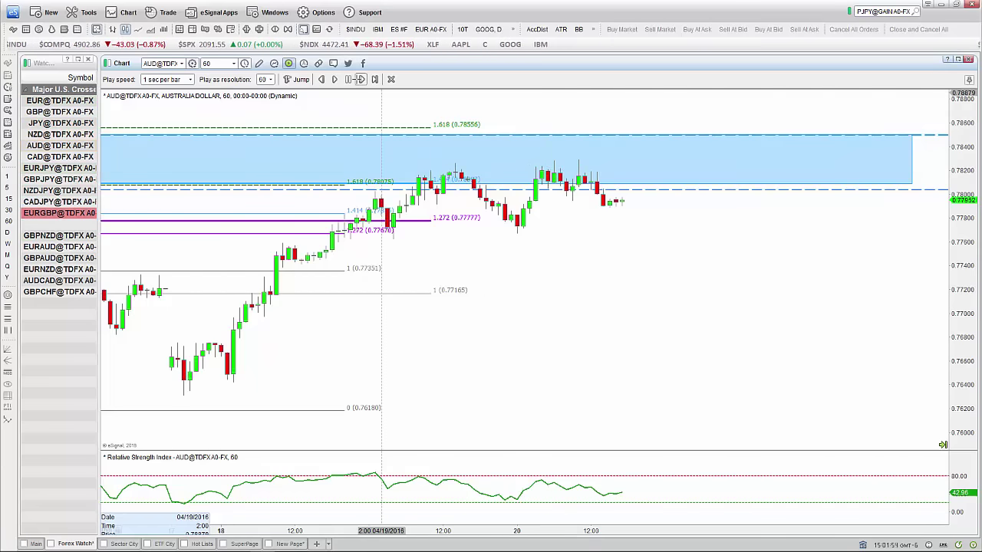
left_click(360, 79)
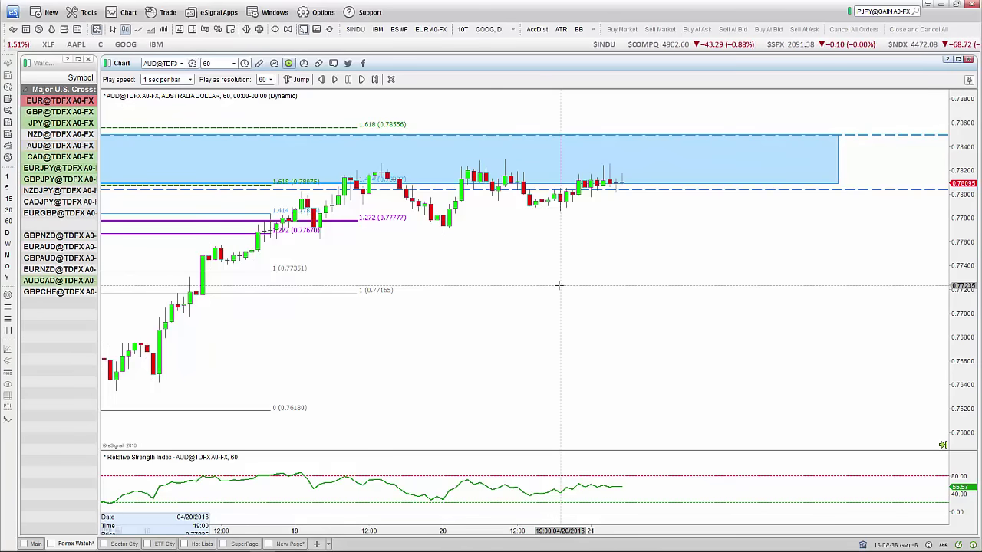
left_click(360, 79)
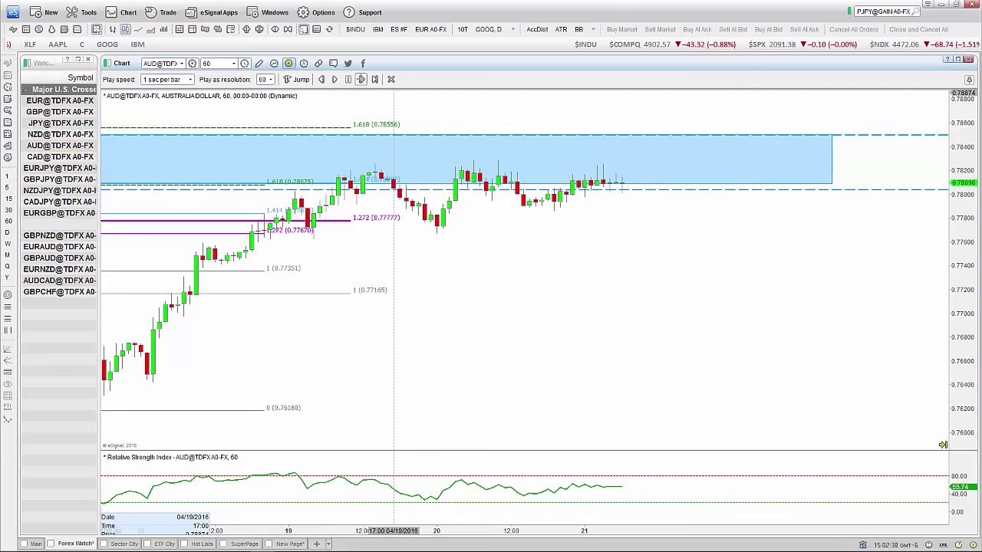
left_click(360, 79)
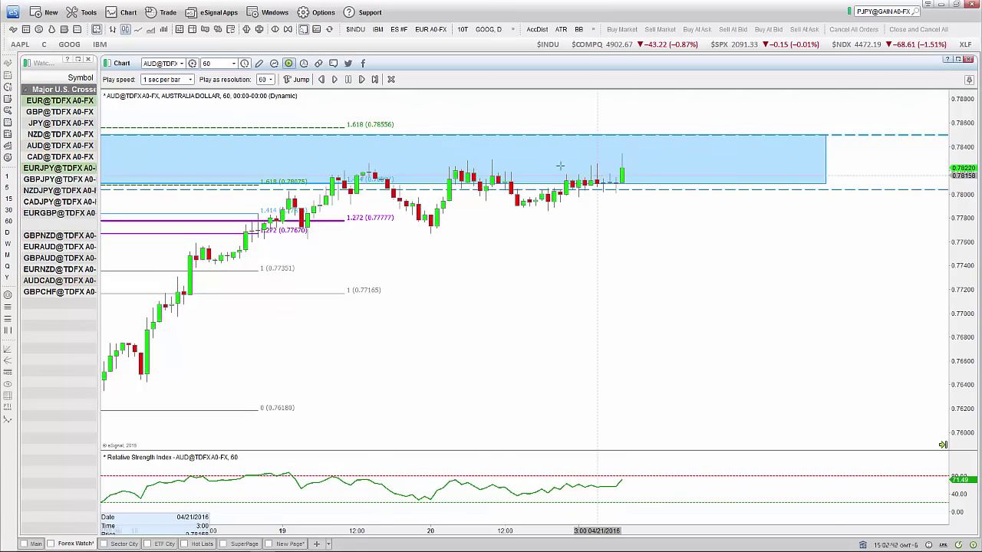
left_click(362, 79)
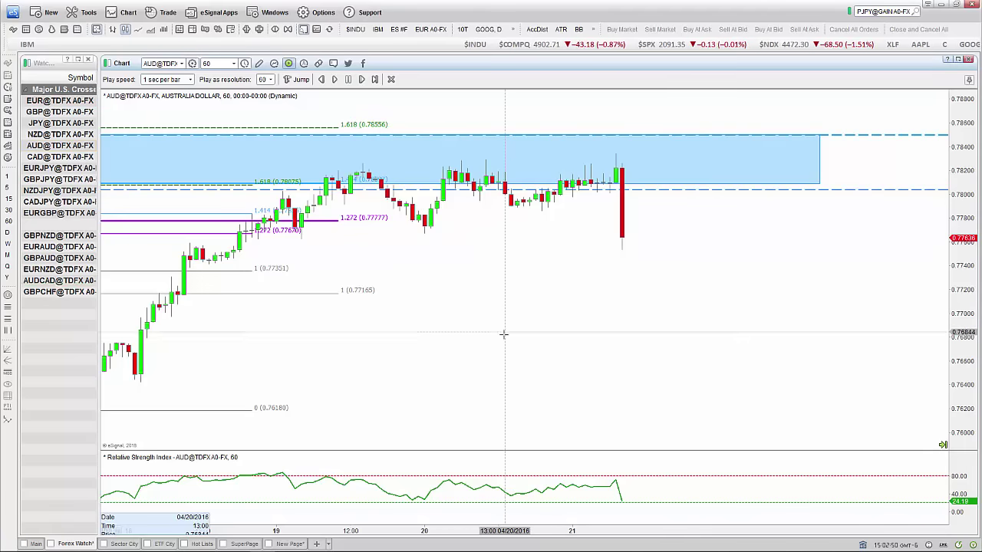
- Trace the price swings with connected arrows from the April 17 low through the April 19 and 20 highs to the April 20 pullback low
scroll(504, 333, "up", 2)
scroll(451, 336, "up", 1)
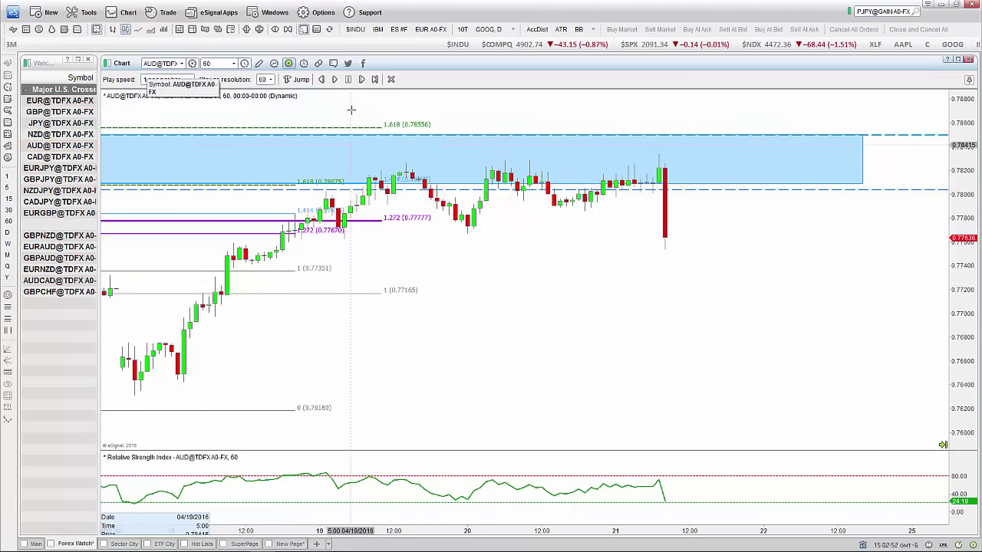
left_click(259, 64)
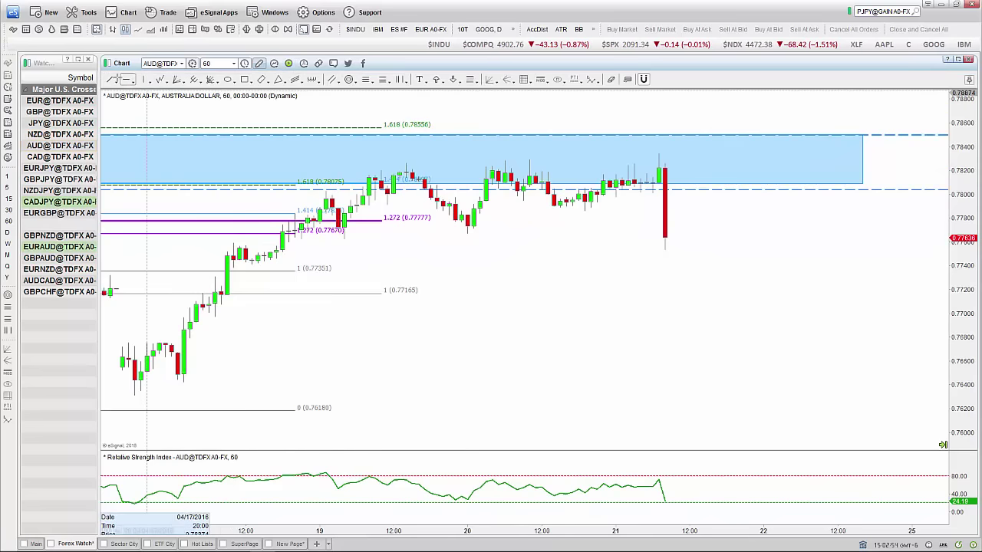
mouse_move(134, 386)
left_mouse_down()
mouse_move(331, 192)
mouse_move(320, 192)
mouse_move(337, 230)
mouse_move(399, 164)
mouse_move(466, 228)
mouse_move(504, 163)
mouse_move(553, 206)
left_mouse_up()
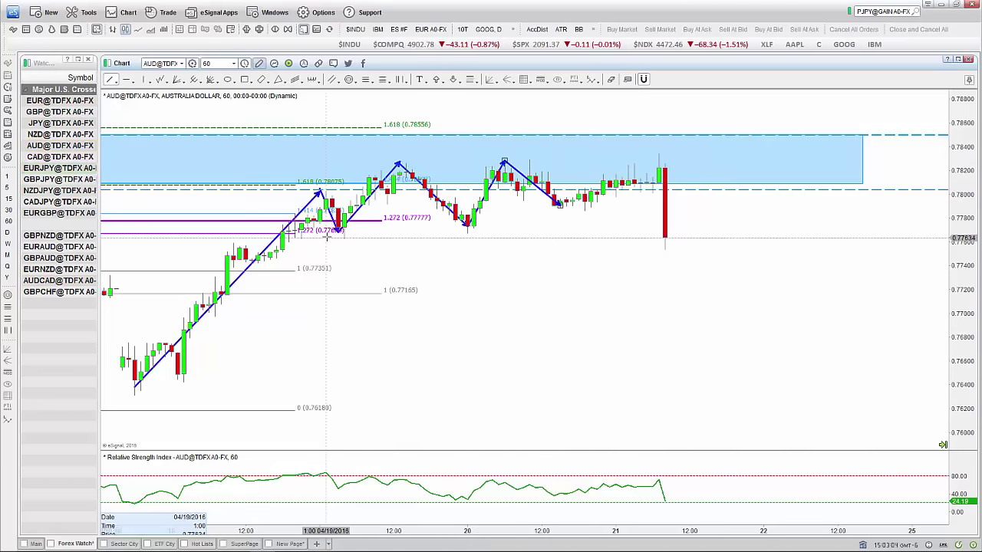
- Underline the three pullback lows with short horizontal arrows and trace the last rise and the April 21 drop out of the zone
left_click_drag(324, 235, 372, 235)
left_click_drag(454, 234, 495, 234)
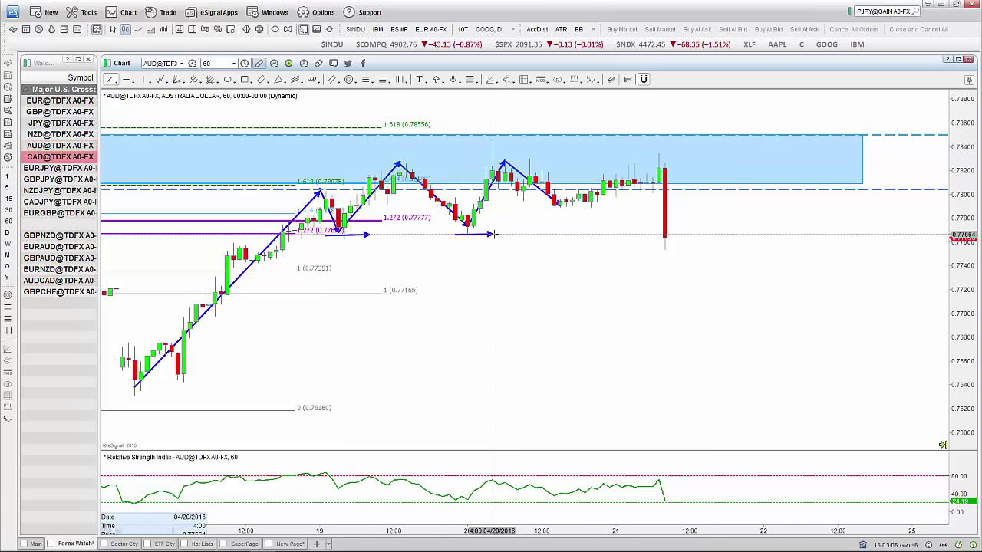
mouse_move(546, 211)
left_mouse_down()
mouse_move(606, 213)
mouse_move(650, 166)
mouse_move(670, 230)
left_mouse_up()
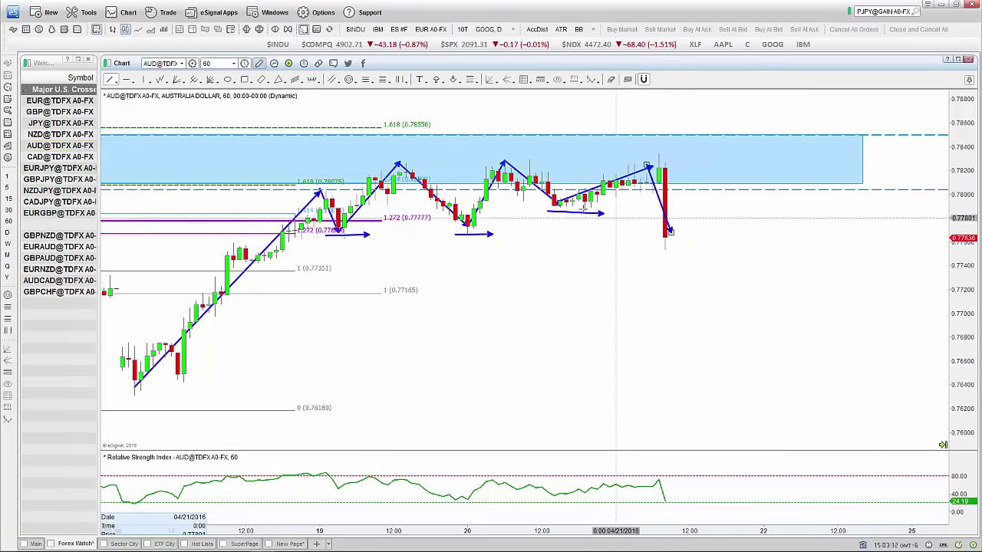
left_click(568, 289)
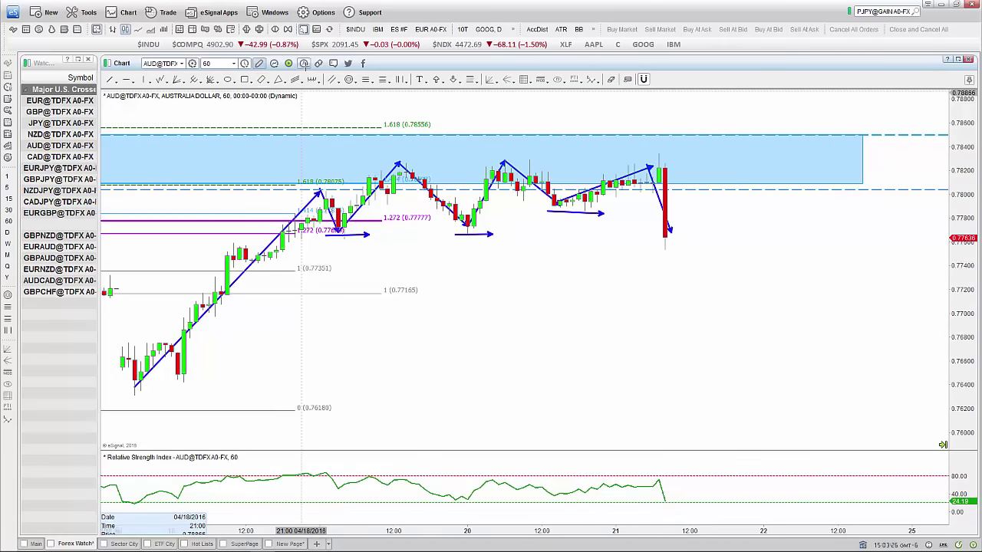
- Advance the replay several bars past the April 21 drop and draw a Fibonacci retracement from the 0.78342 high to the 0.77325 low
left_click(289, 63)
left_click(362, 79)
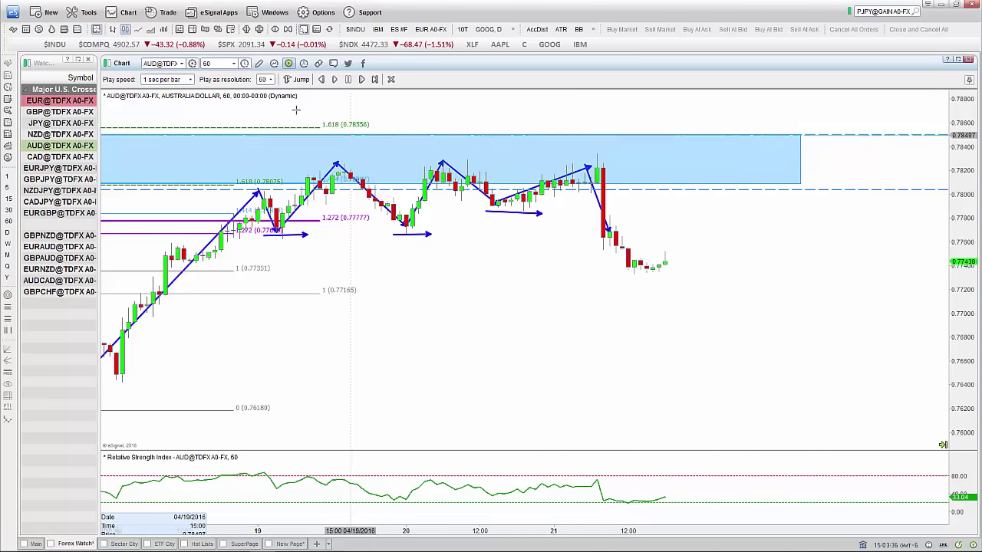
left_click(260, 63)
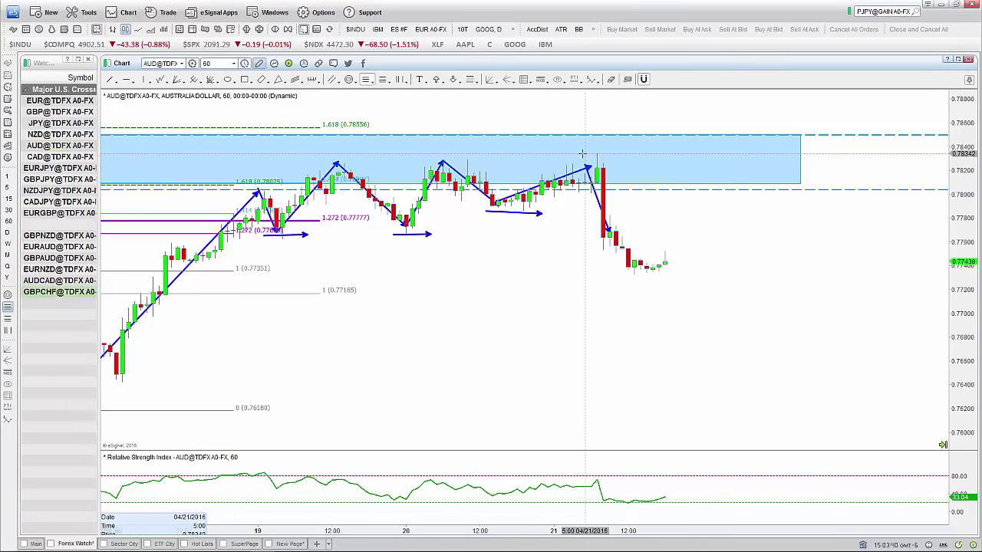
mouse_move(583, 153)
left_mouse_down()
mouse_move(855, 212)
mouse_move(768, 268)
mouse_move(777, 271)
left_mouse_up()
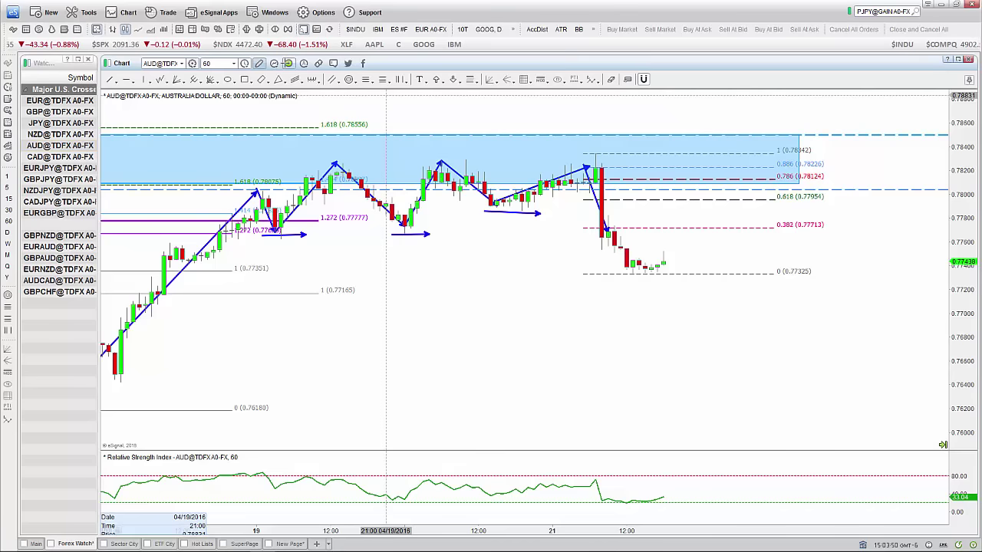
- Advance the replay through April 22 and review the whole move from the April 17 low against the shaded zone and retracement levels
left_click(288, 62)
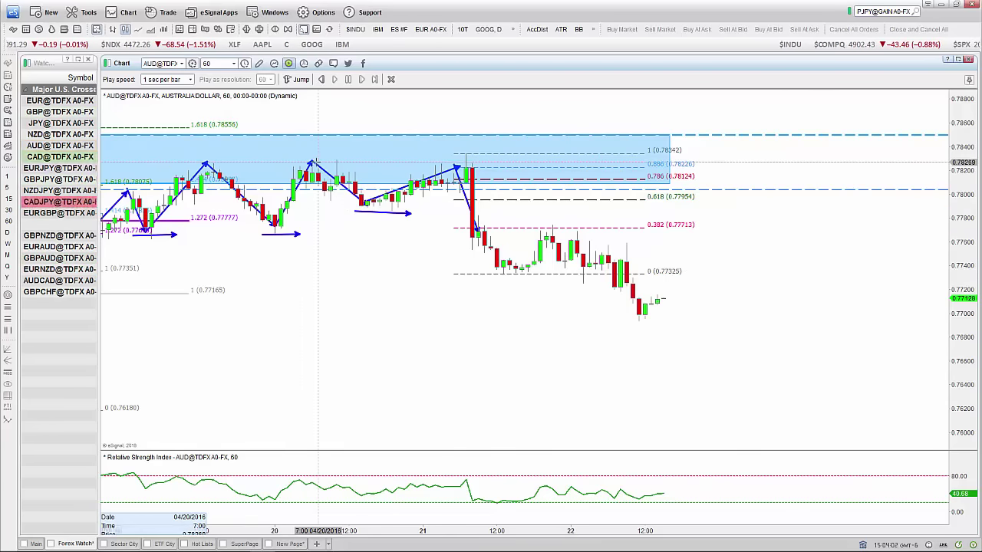
left_click_drag(450, 357, 559, 385)
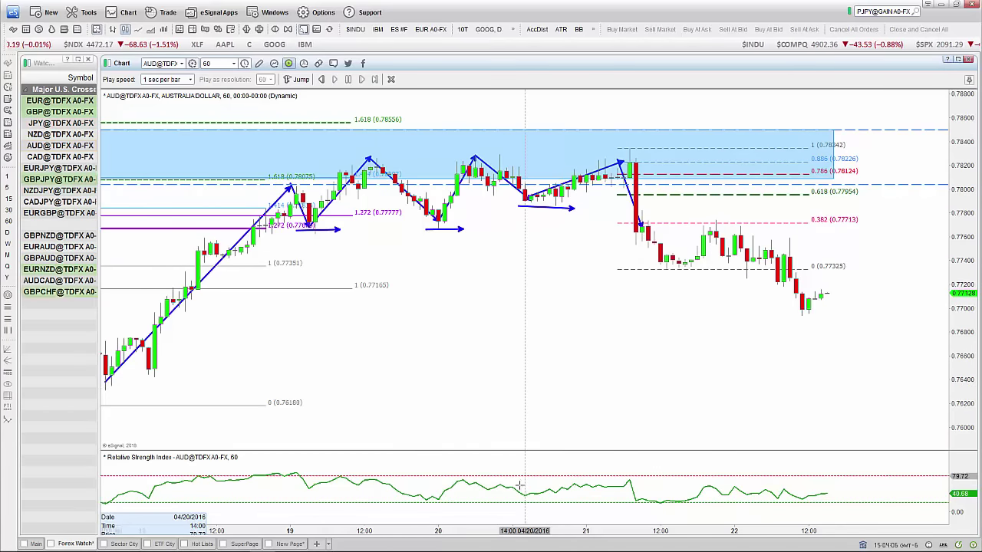
left_click_drag(494, 535, 667, 534)
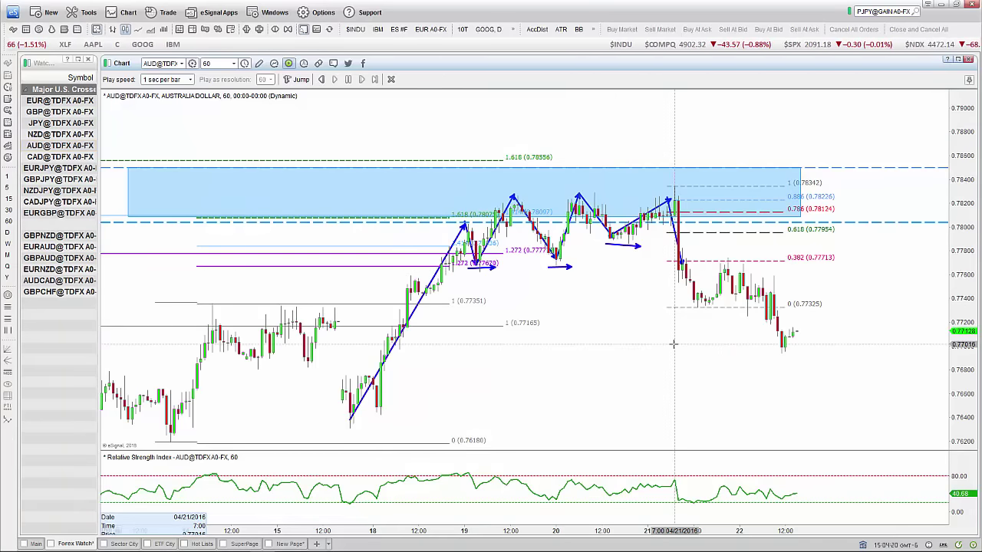
scroll(563, 336, "up", 1)
scroll(563, 336, "up", 1)
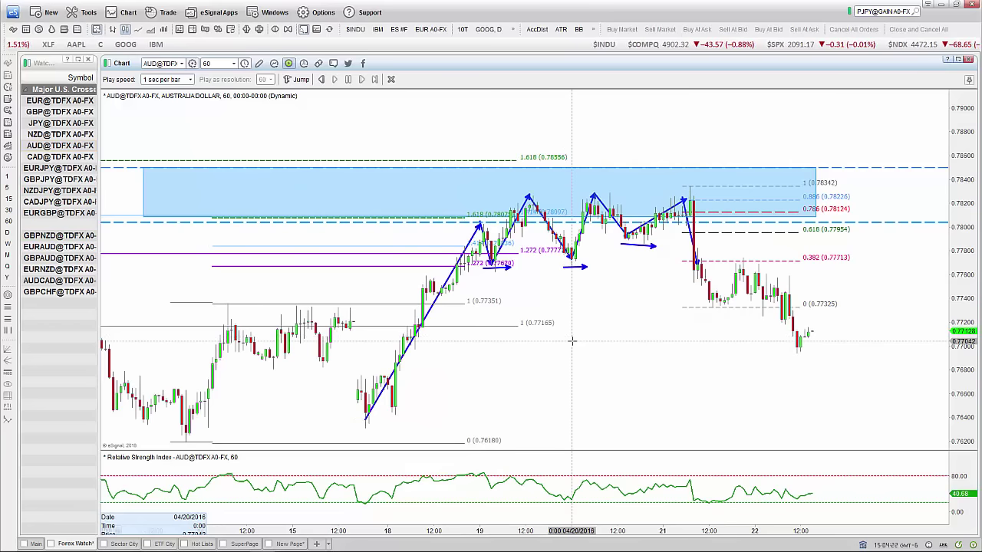